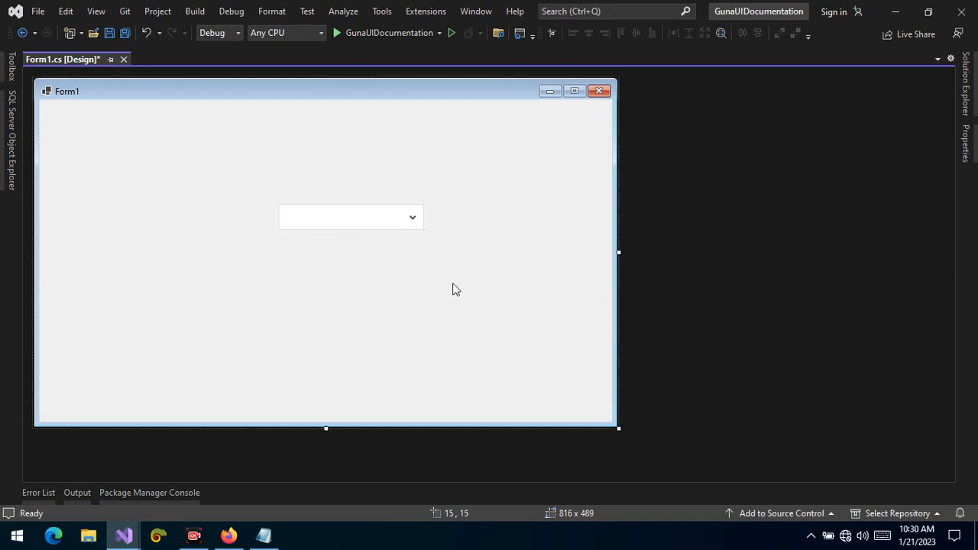
Move the combo box on the form and widen it to about 256 x 36
{"action": "left_click", "coordinate": [410, 222]}
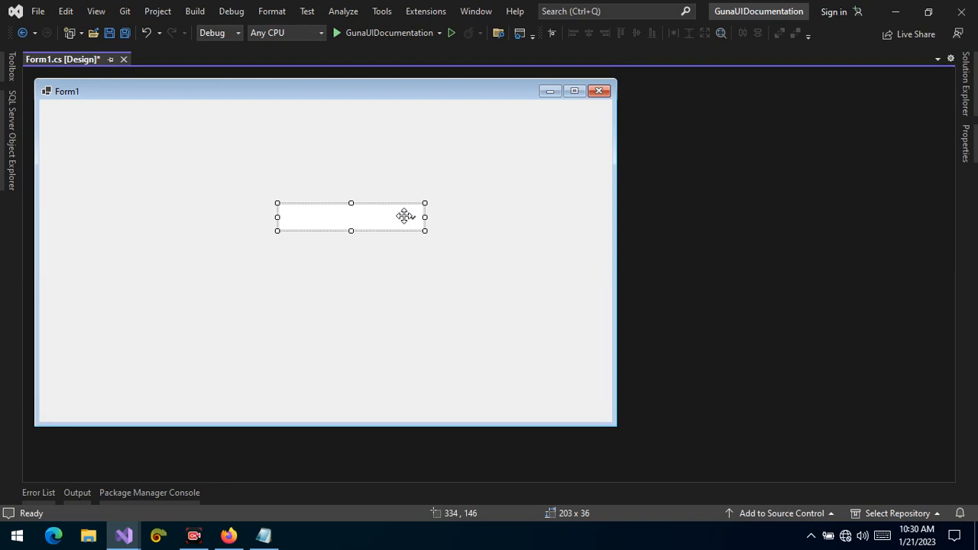
{"action": "left_click_drag", "start_coordinate": [344, 223], "coordinate": [307, 212]}
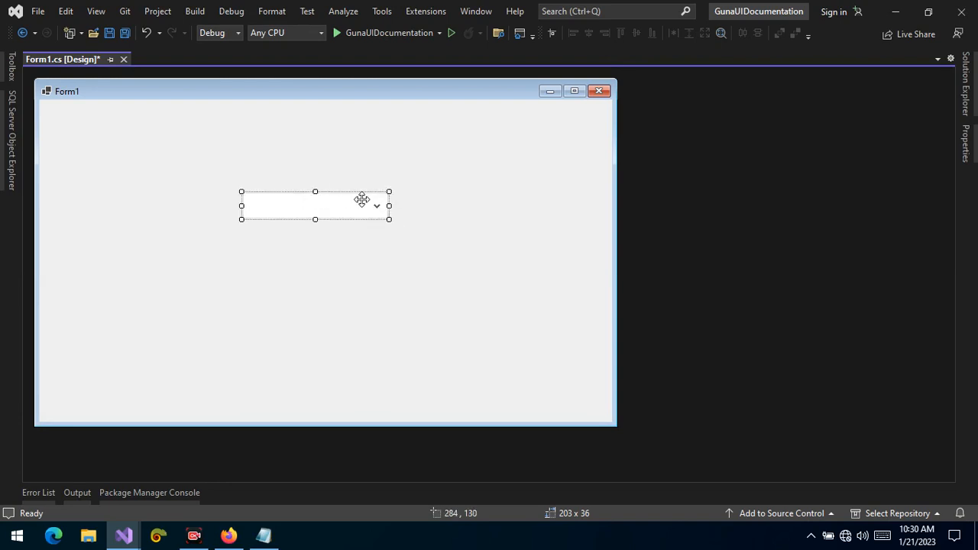
{"action": "left_click_drag", "start_coordinate": [389, 206], "coordinate": [427, 206]}
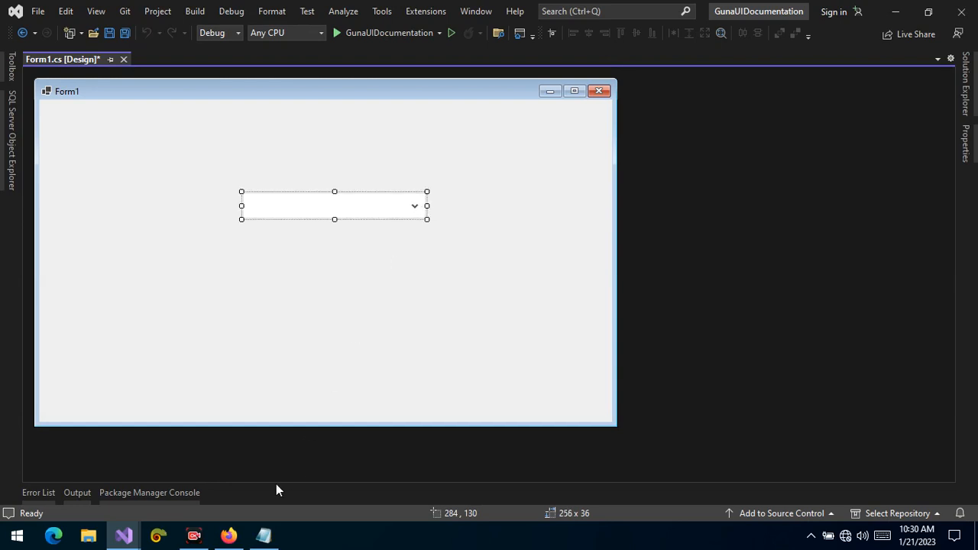
Copy the six option lines from Notepad and close Notepad without saving
{"action": "left_click", "coordinate": [264, 535]}
{"action": "right_click", "coordinate": [238, 141]}
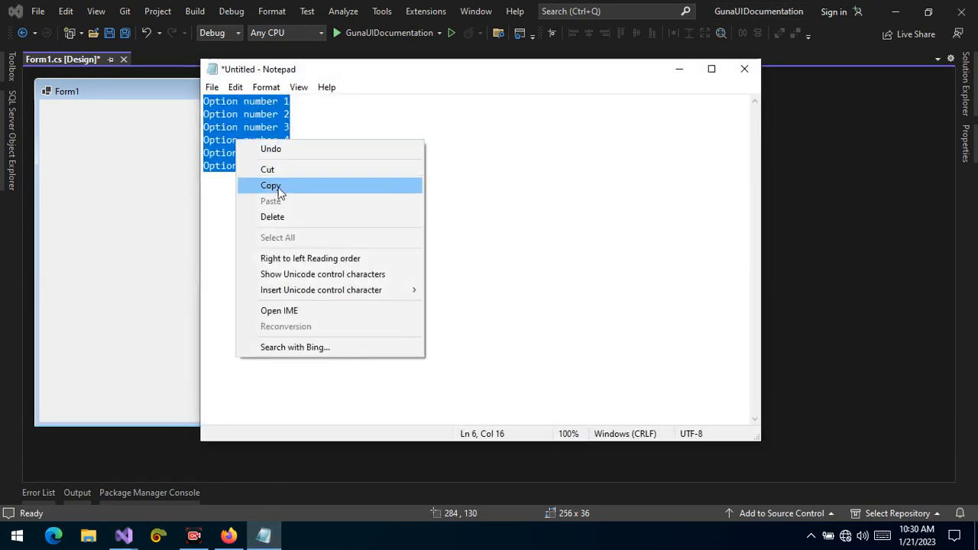
{"action": "left_click", "coordinate": [271, 185]}
{"action": "left_click", "coordinate": [743, 68]}
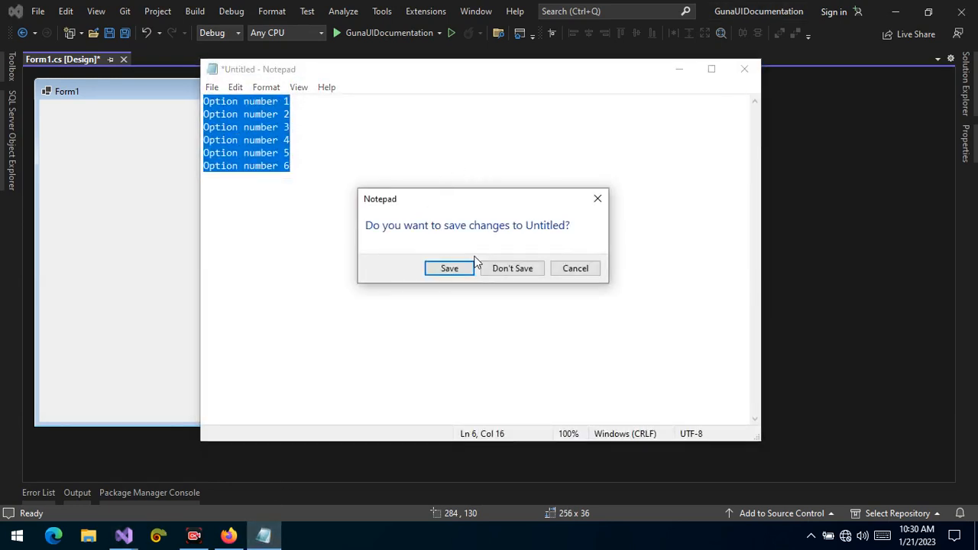
{"action": "left_click", "coordinate": [508, 268]}
Open the combo box's Items collection editor and paste in the six option strings
{"action": "right_click", "coordinate": [389, 206]}
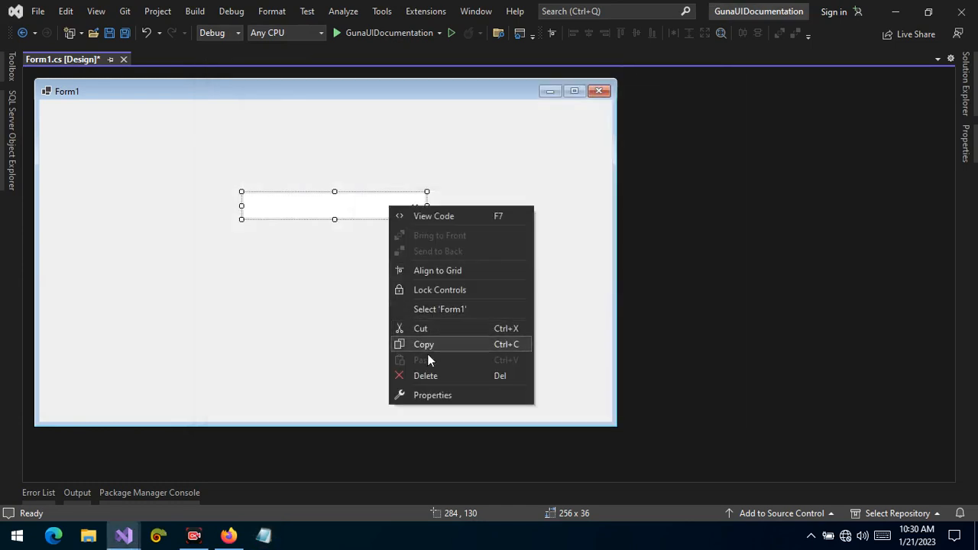
{"action": "left_click", "coordinate": [432, 394]}
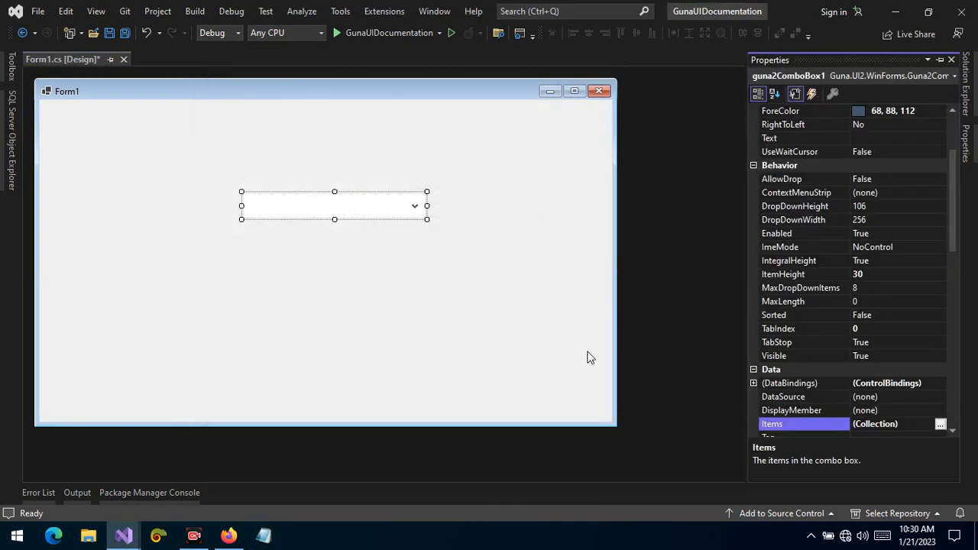
{"action": "scroll", "coordinate": [957, 268], "scroll_direction": "down", "scroll_amount": 6}
{"action": "mouse_move", "coordinate": [966, 319]}
{"action": "left_mouse_down"}
{"action": "mouse_move", "coordinate": [954, 375]}
{"action": "mouse_move", "coordinate": [970, 293]}
{"action": "mouse_move", "coordinate": [968, 187]}
{"action": "mouse_move", "coordinate": [973, 424]}
{"action": "mouse_move", "coordinate": [964, 446]}
{"action": "mouse_move", "coordinate": [959, 382]}
{"action": "mouse_move", "coordinate": [970, 337]}
{"action": "left_mouse_up"}
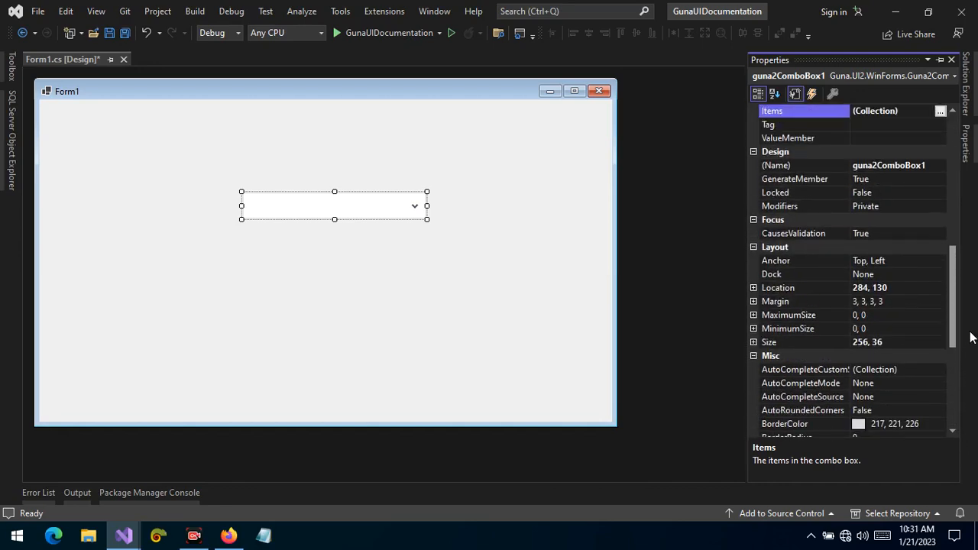
{"action": "left_click_drag", "start_coordinate": [970, 339], "coordinate": [957, 312]}
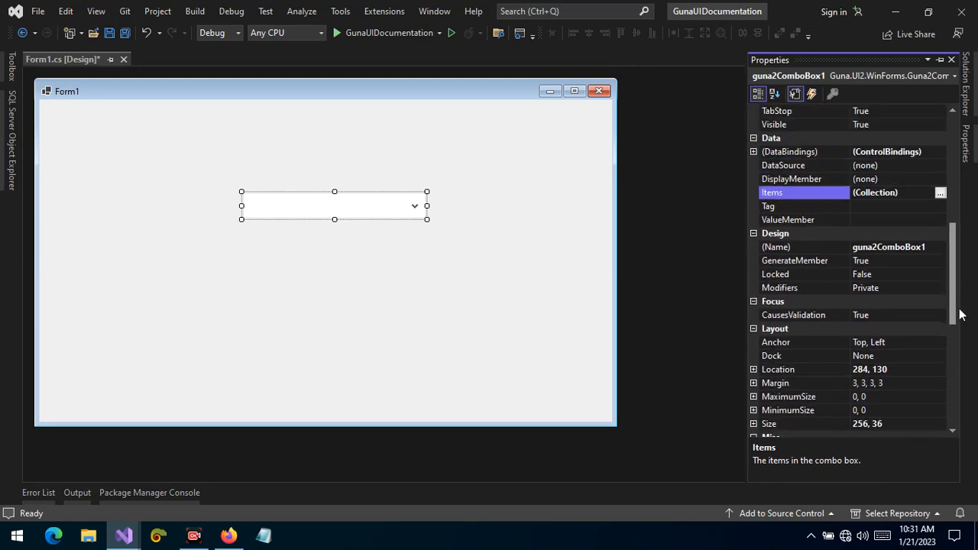
{"action": "left_click", "coordinate": [940, 193]}
{"action": "right_click", "coordinate": [505, 202]}
{"action": "left_click", "coordinate": [539, 262]}
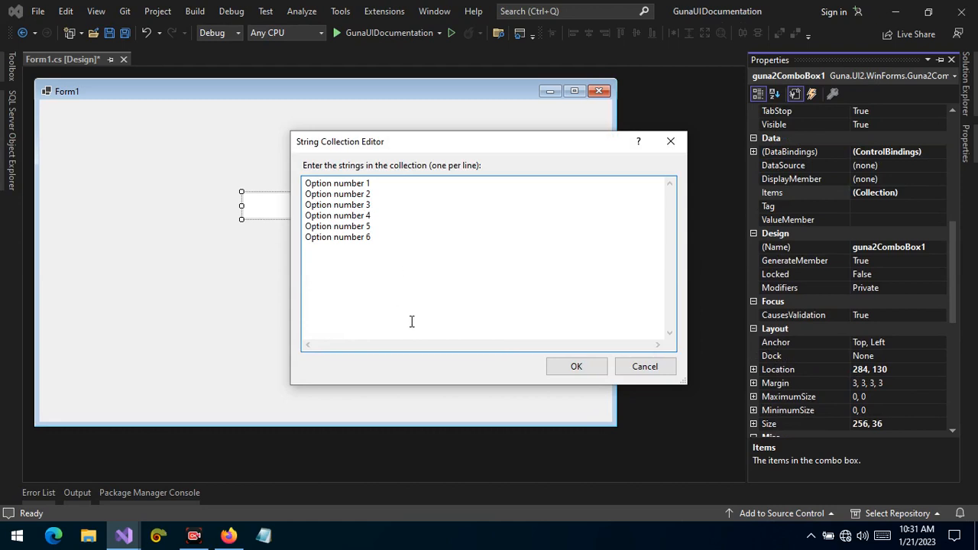
{"action": "left_click", "coordinate": [574, 363]}
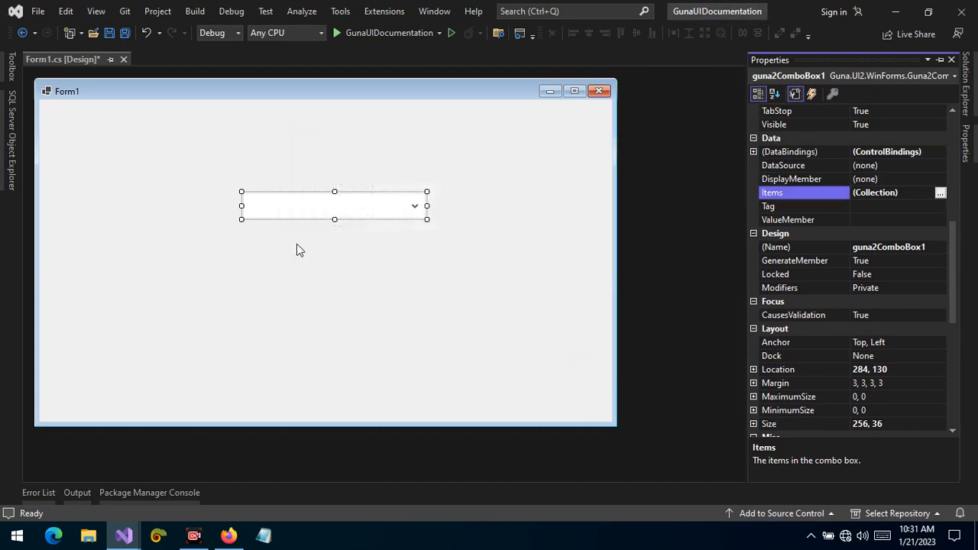
Run the application, test choosing several options from the combo box dropdown, and stop debugging
{"action": "left_click", "coordinate": [364, 208]}
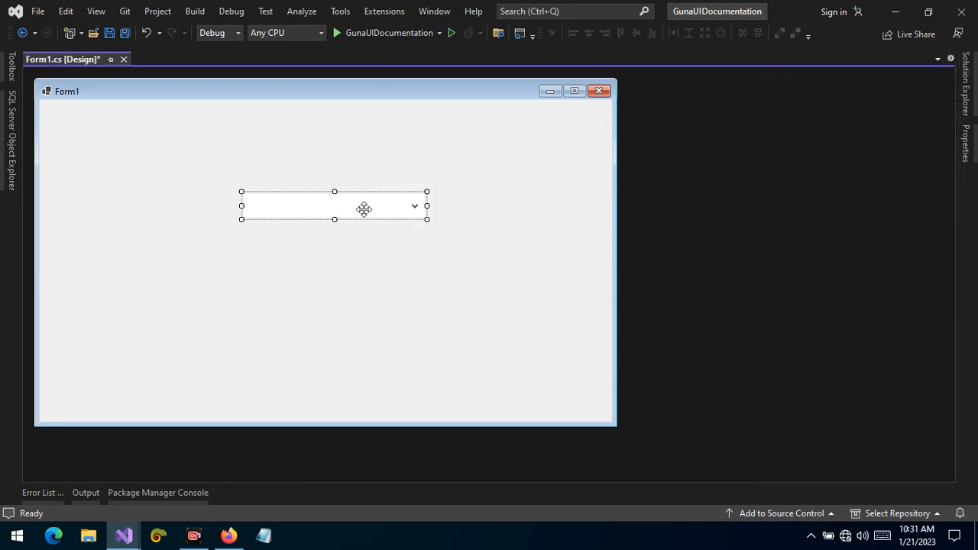
{"action": "left_click", "coordinate": [383, 30]}
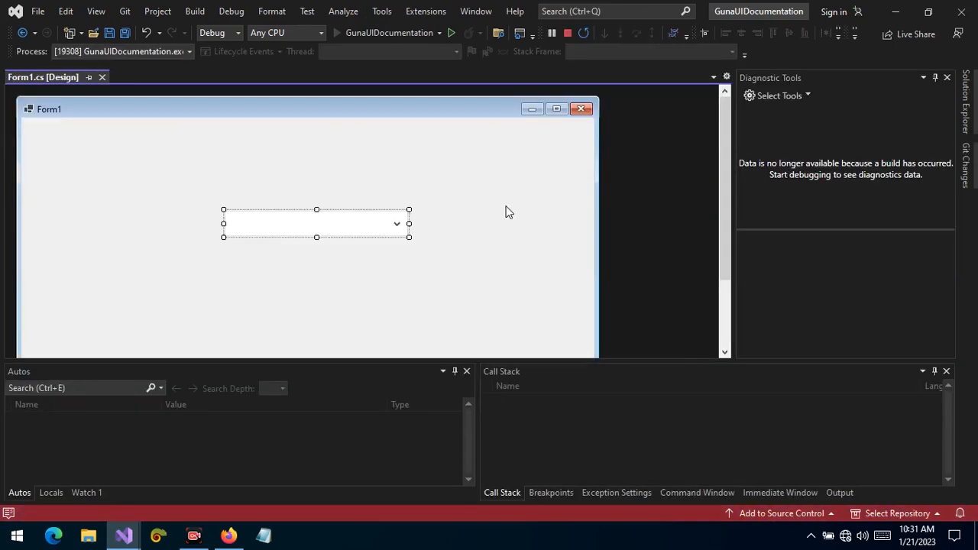
{"action": "left_click", "coordinate": [456, 246]}
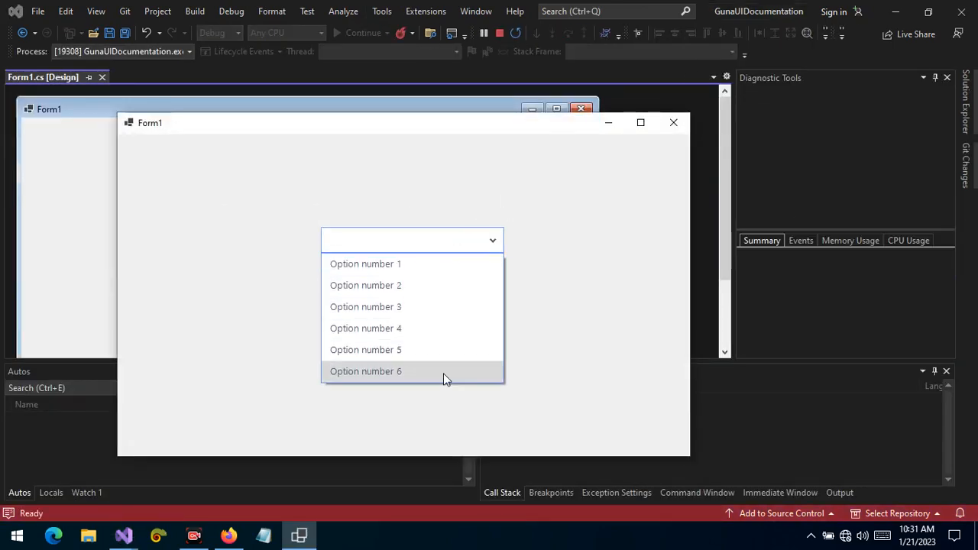
{"action": "left_click", "coordinate": [443, 314]}
{"action": "left_click", "coordinate": [434, 246]}
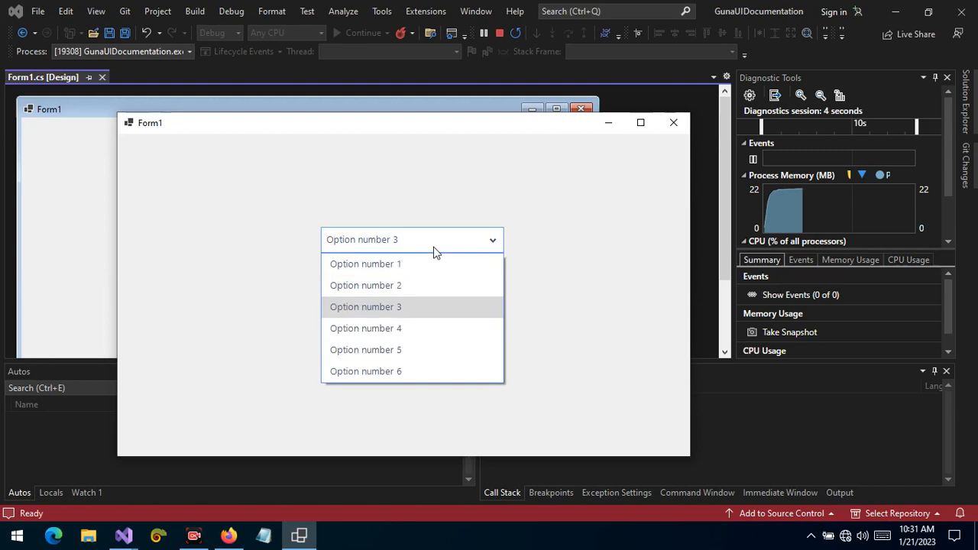
{"action": "left_click", "coordinate": [495, 337]}
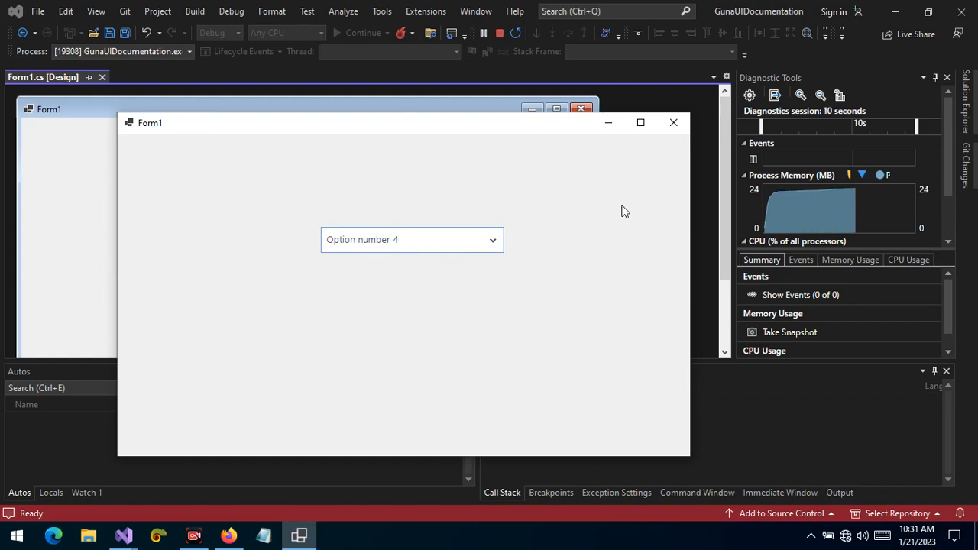
{"action": "left_click", "coordinate": [463, 244]}
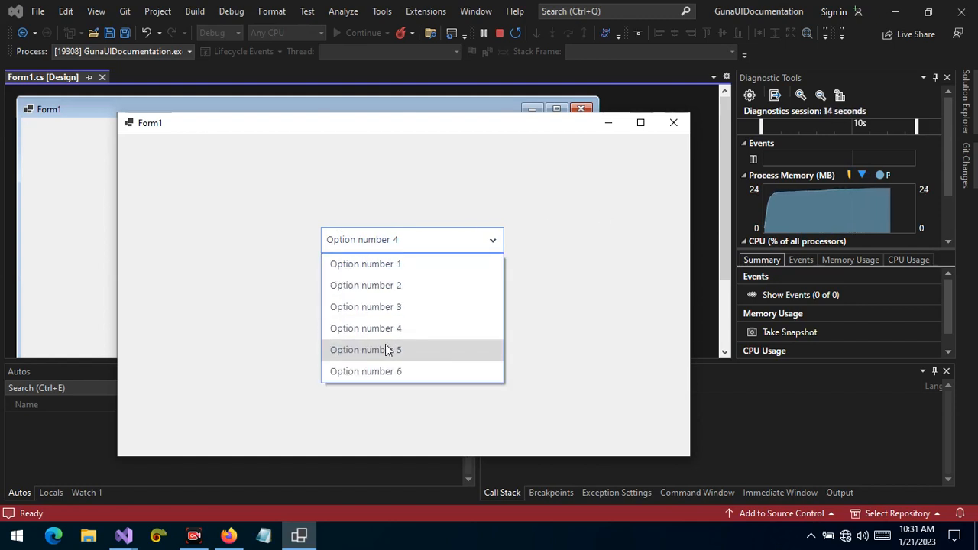
{"action": "left_click", "coordinate": [386, 348]}
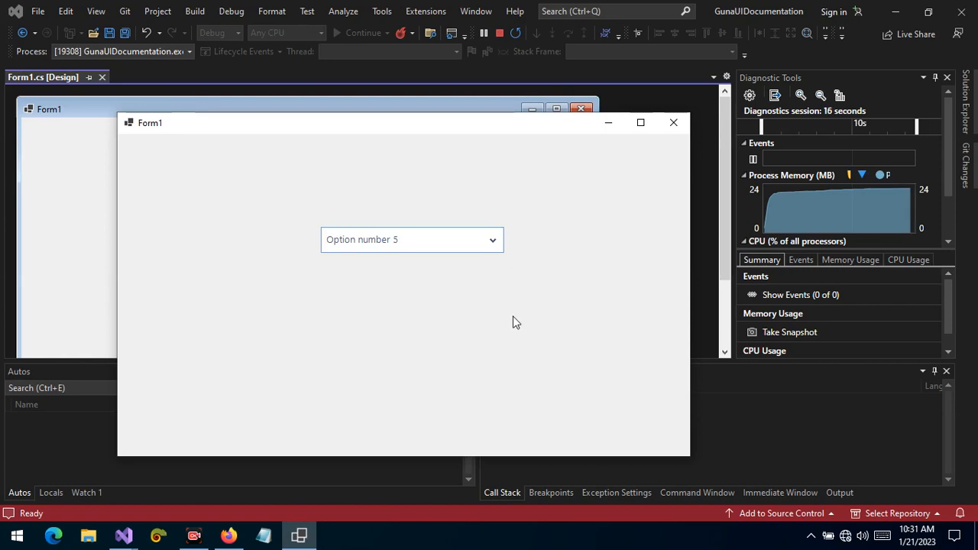
{"action": "left_click", "coordinate": [409, 243]}
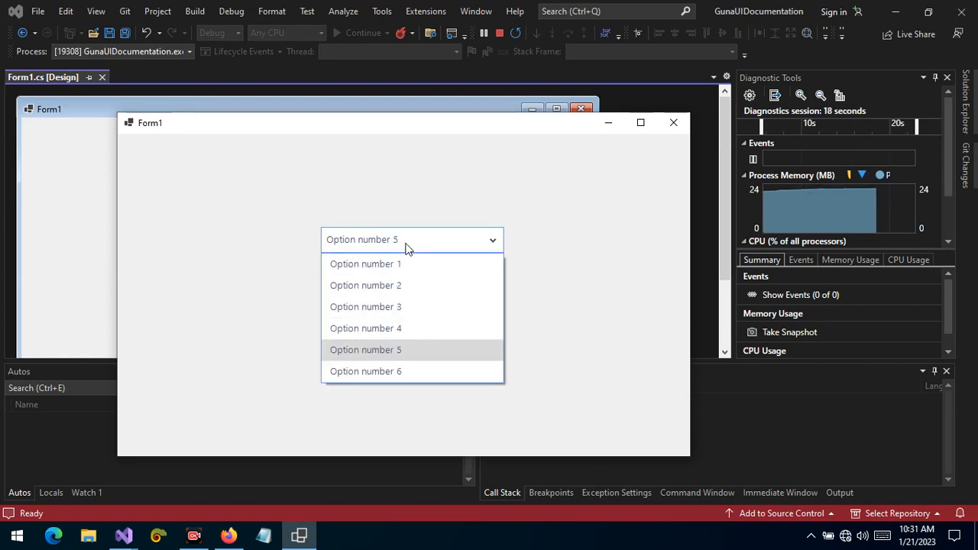
{"action": "left_click", "coordinate": [554, 343]}
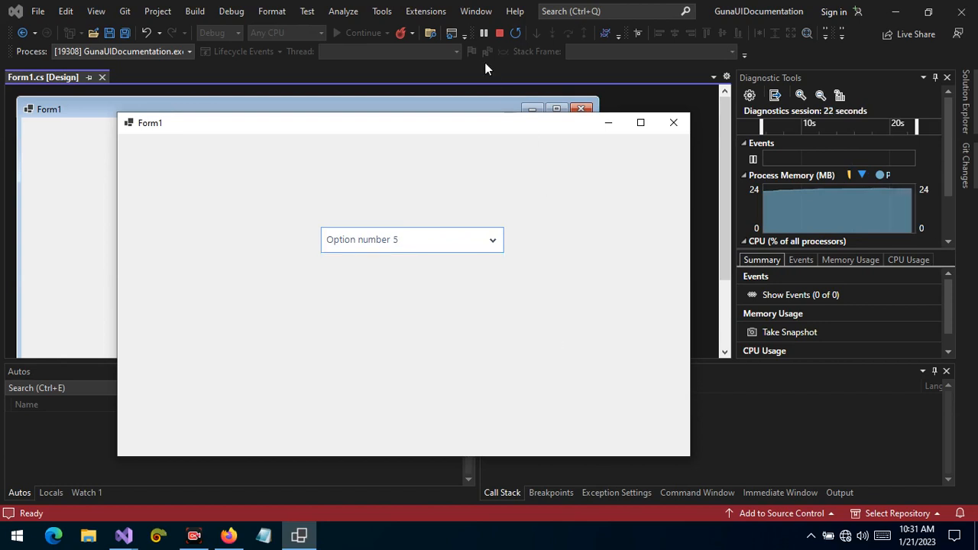
{"action": "left_click", "coordinate": [499, 33]}
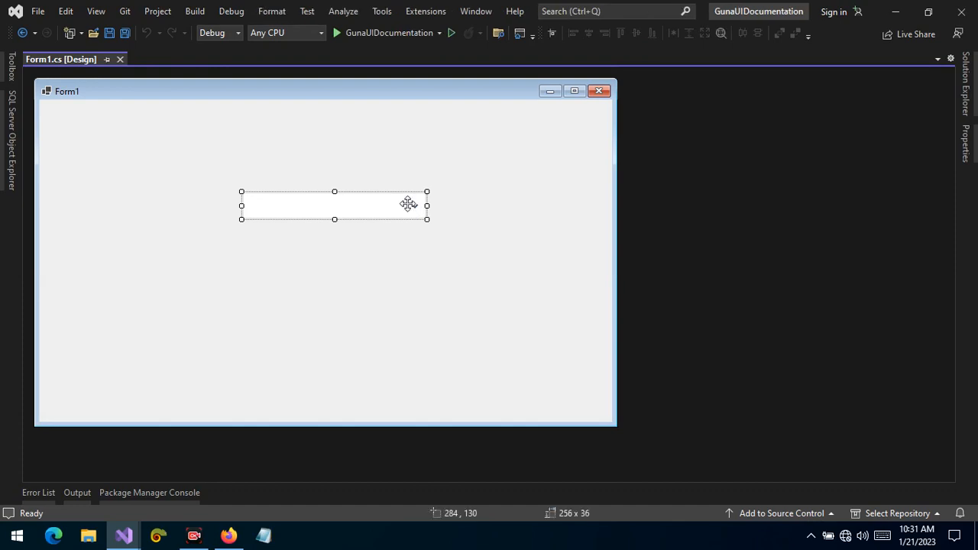
Open the combo box's properties and pin the Properties window open
{"action": "right_click", "coordinate": [407, 203]}
{"action": "left_click", "coordinate": [453, 391]}
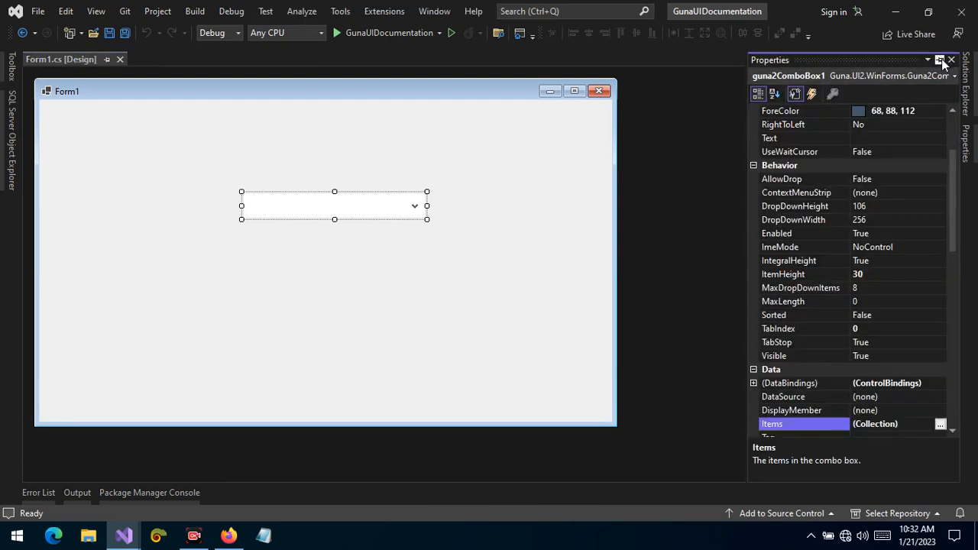
{"action": "left_click", "coordinate": [941, 59]}
{"action": "left_click_drag", "start_coordinate": [942, 163], "coordinate": [947, 376]}
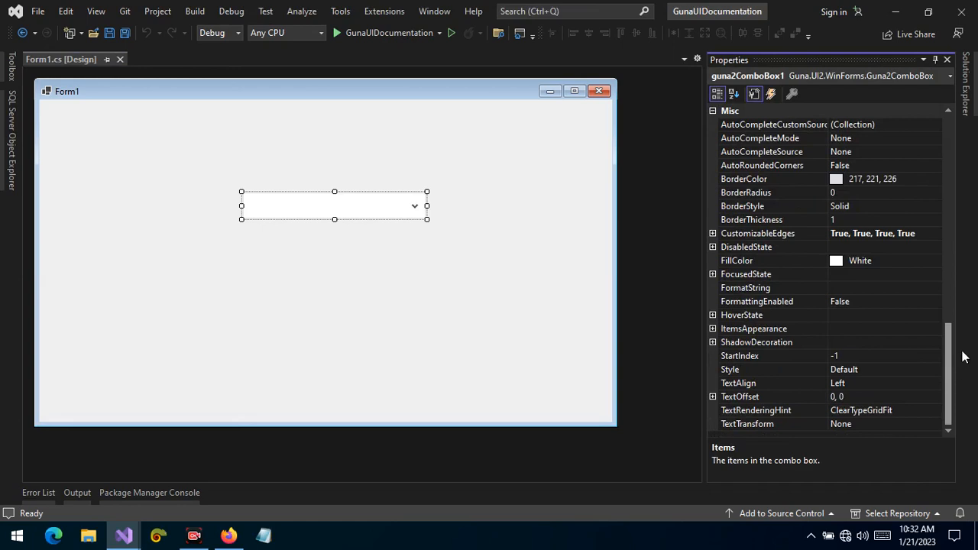
Set the combo box's AutoRoundedCorners property to True
{"action": "left_click", "coordinate": [757, 195]}
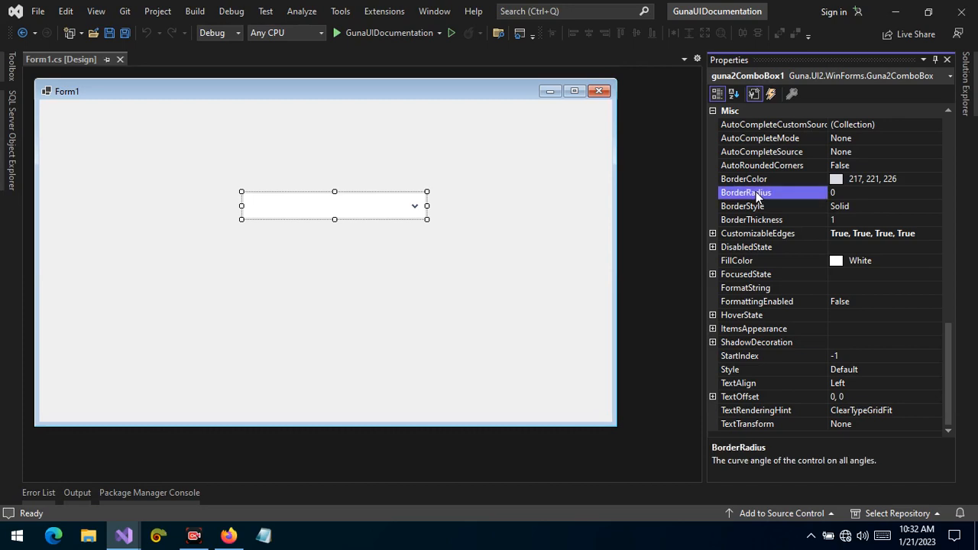
{"action": "double_click", "coordinate": [880, 165]}
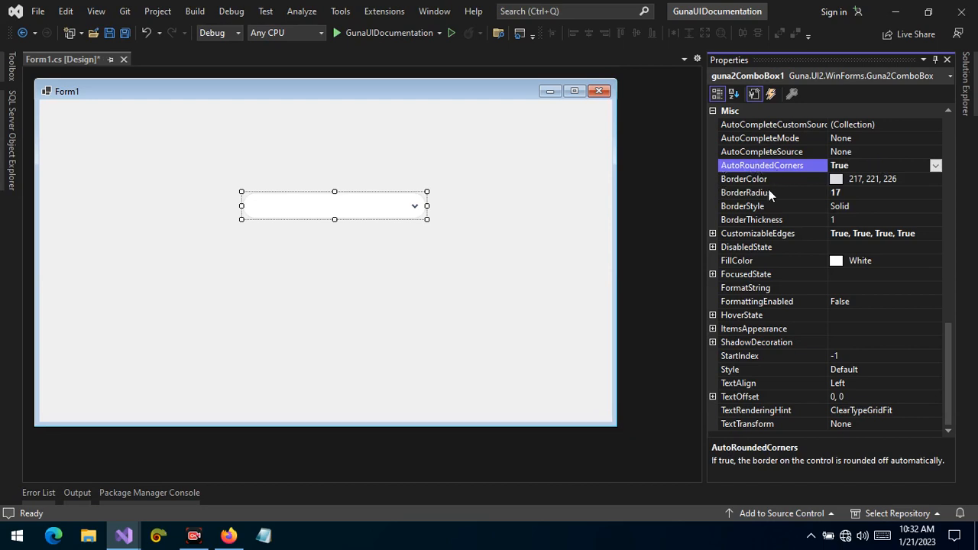
{"action": "left_click", "coordinate": [877, 195]}
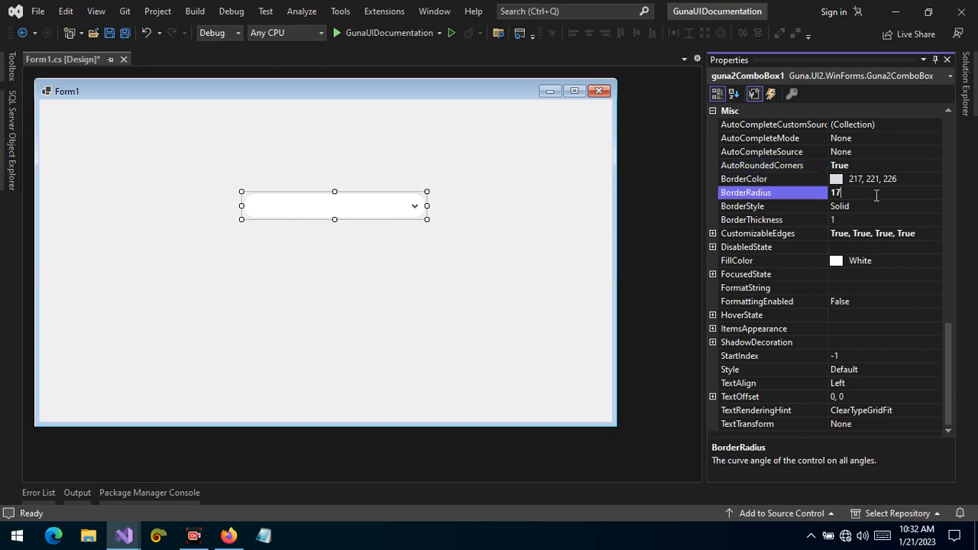
Move the combo box lower and to the right on the form
{"action": "left_click", "coordinate": [501, 269]}
{"action": "left_click_drag", "start_coordinate": [345, 200], "coordinate": [398, 256]}
{"action": "left_click", "coordinate": [358, 338]}
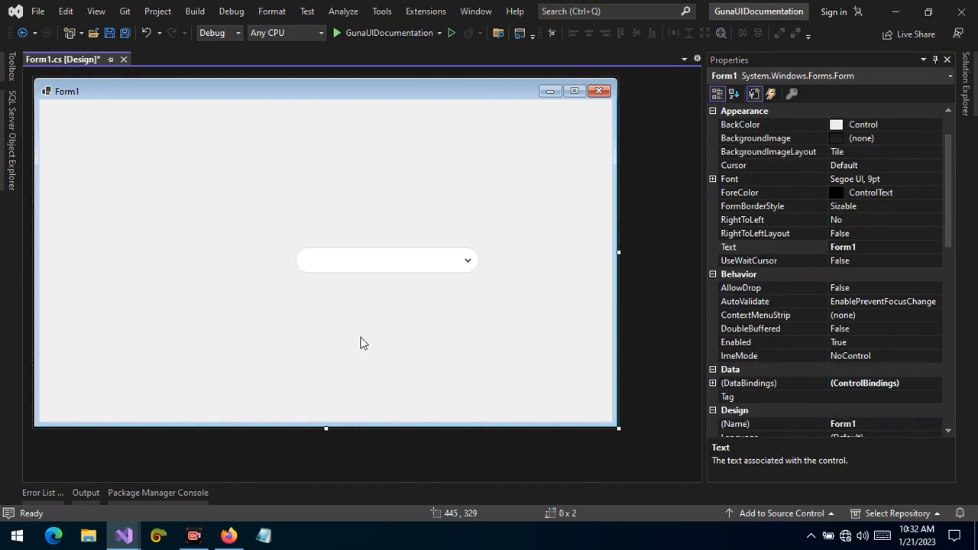
Set the combo box's BorderThickness to 3
{"action": "left_click", "coordinate": [354, 260]}
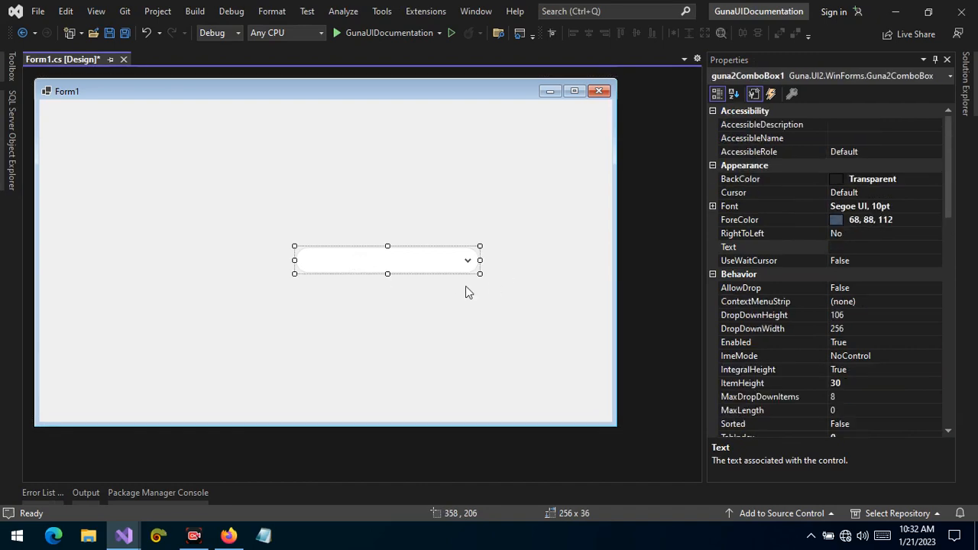
{"action": "left_click_drag", "start_coordinate": [948, 197], "coordinate": [959, 384]}
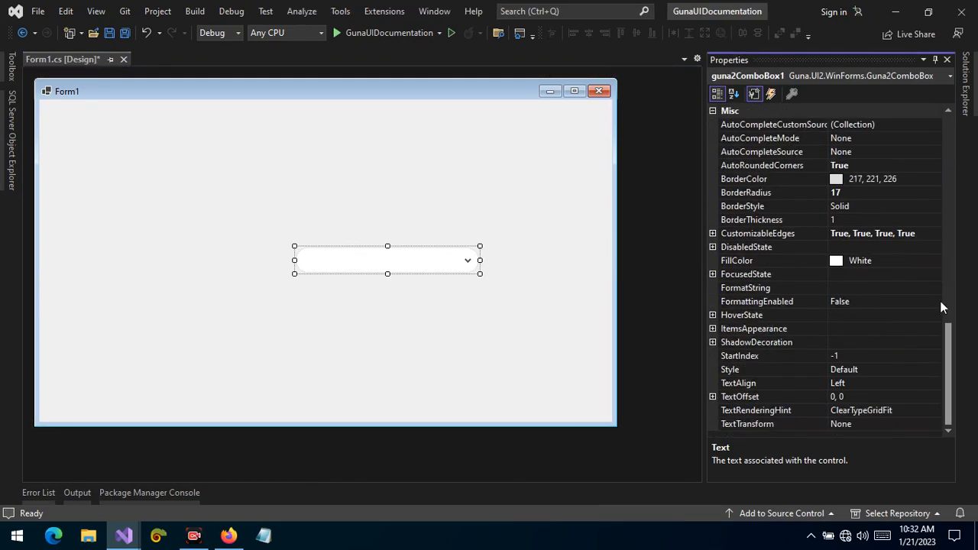
{"action": "left_click", "coordinate": [811, 221]}
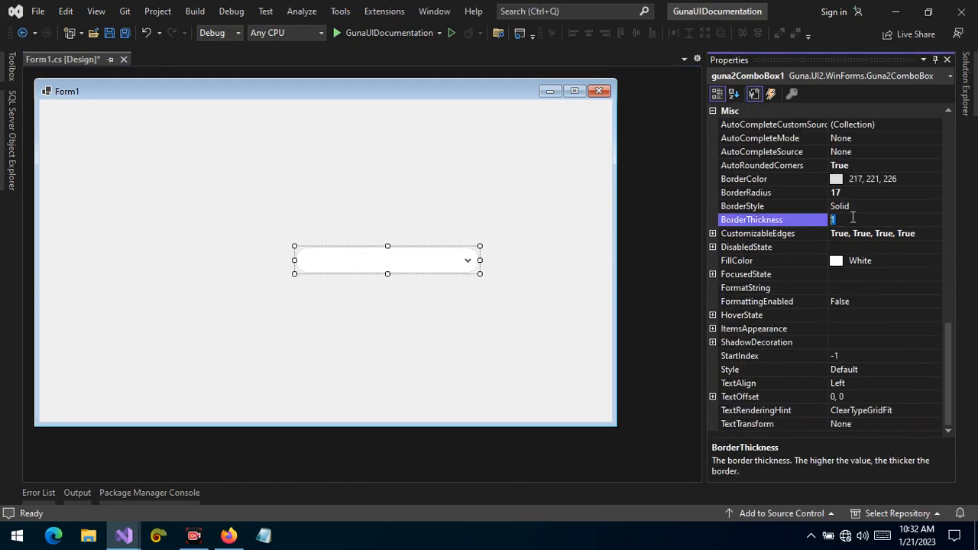
{"action": "type", "text": "3"}
{"action": "key", "text": "Return"}
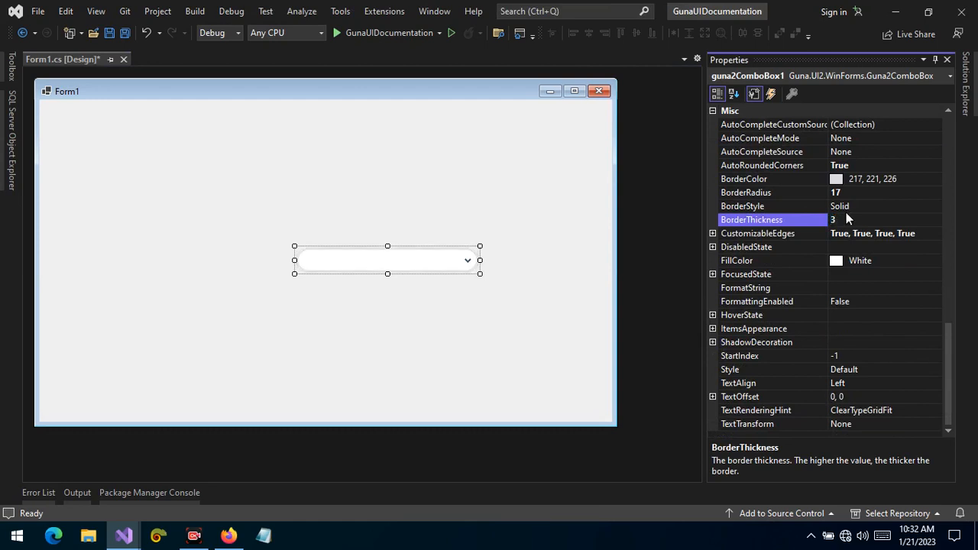
Set the combo box's BorderThickness to 2
{"action": "left_click", "coordinate": [826, 220]}
{"action": "type", "text": "2"}
{"action": "key", "text": "Return"}
Set the combo box's BorderColor to Black
{"action": "left_click", "coordinate": [515, 281]}
{"action": "left_click", "coordinate": [421, 257]}
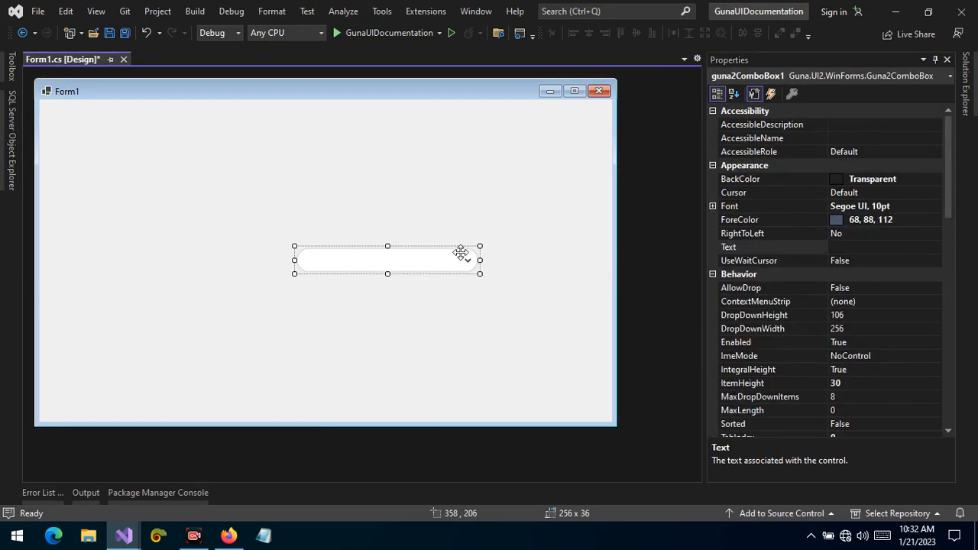
{"action": "left_click", "coordinate": [909, 223]}
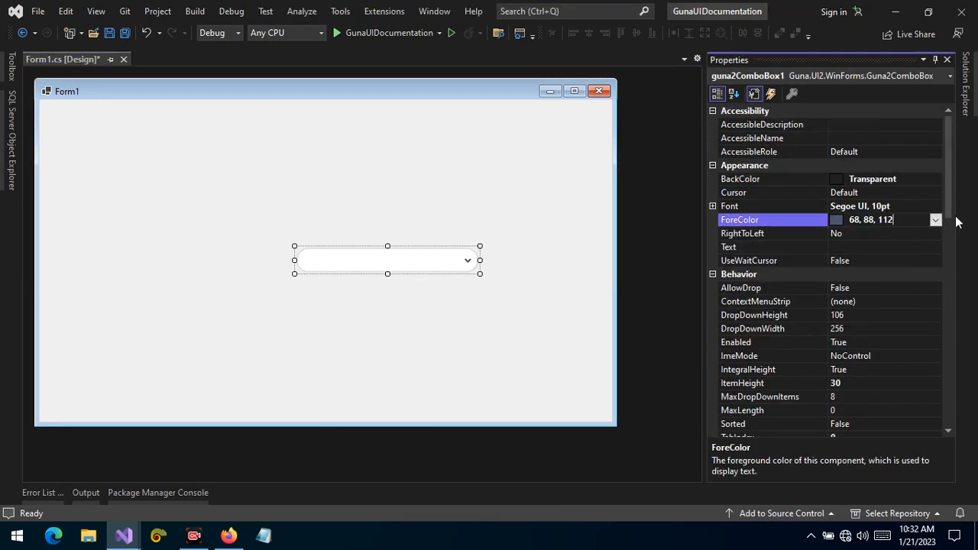
{"action": "left_click_drag", "start_coordinate": [951, 216], "coordinate": [960, 448]}
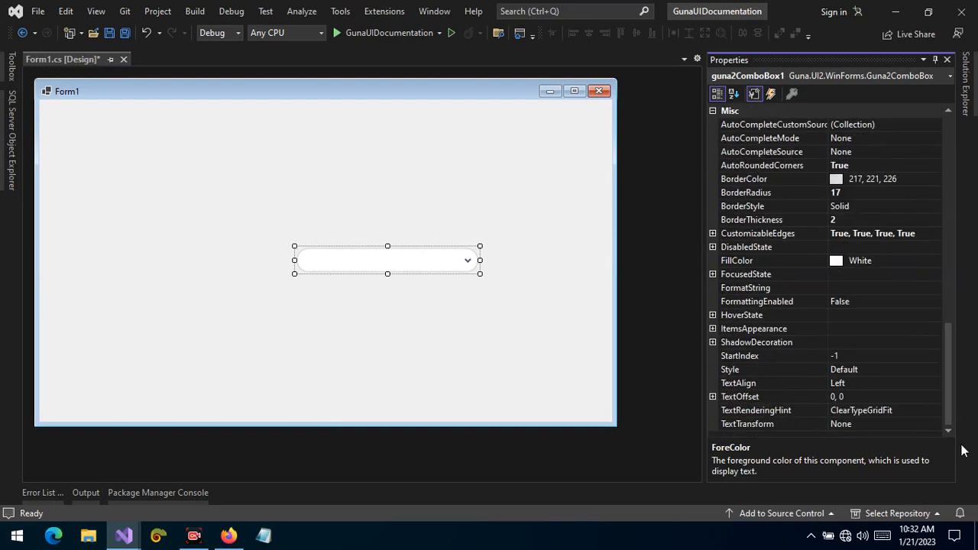
{"action": "left_click", "coordinate": [934, 179]}
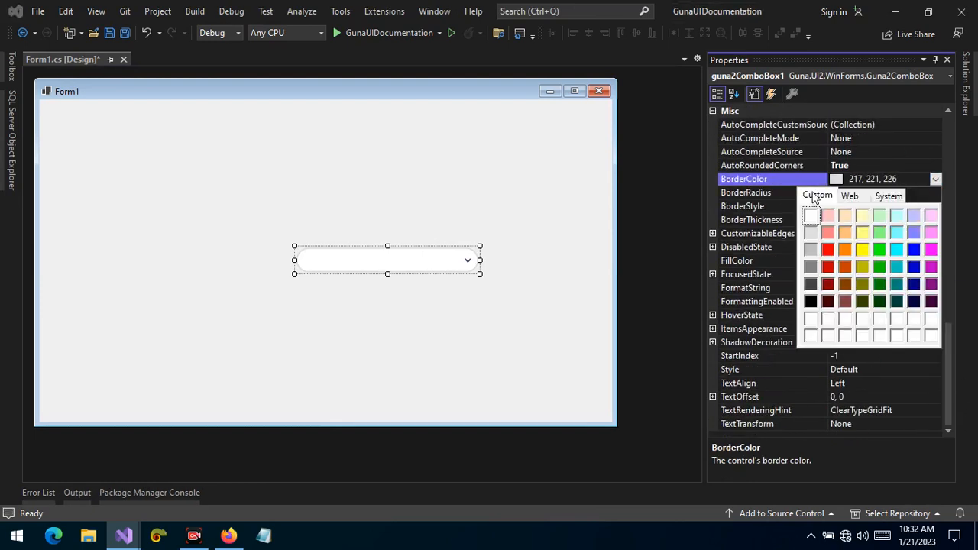
{"action": "left_click", "coordinate": [810, 301]}
{"action": "left_click", "coordinate": [459, 327]}
{"action": "left_click", "coordinate": [465, 266]}
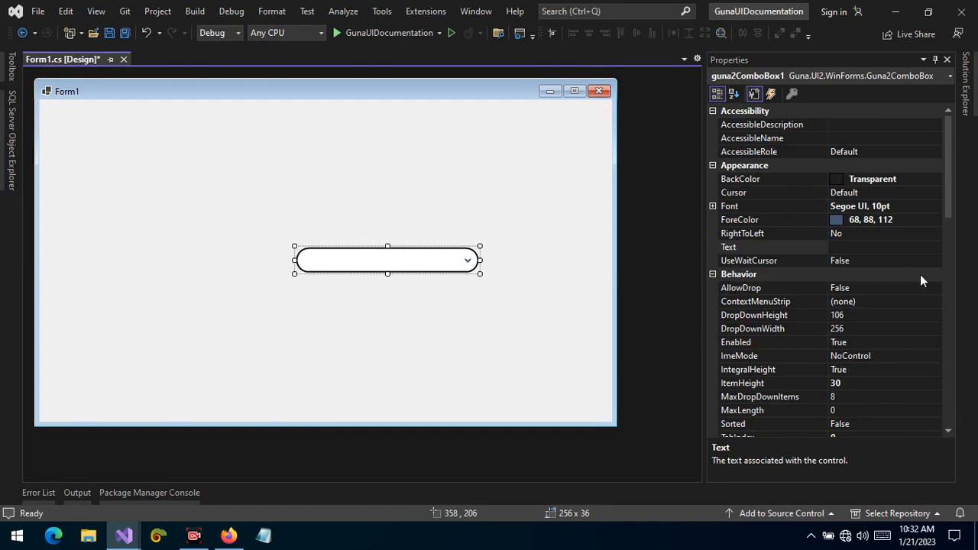
Set the combo box's BorderRadius to 4
{"action": "left_click_drag", "start_coordinate": [948, 206], "coordinate": [948, 416]}
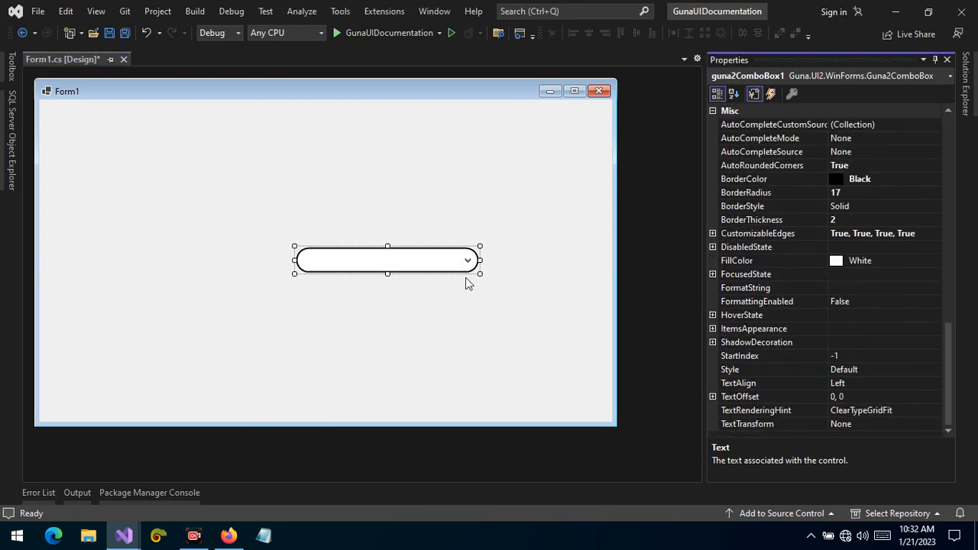
{"action": "left_click", "coordinate": [757, 167]}
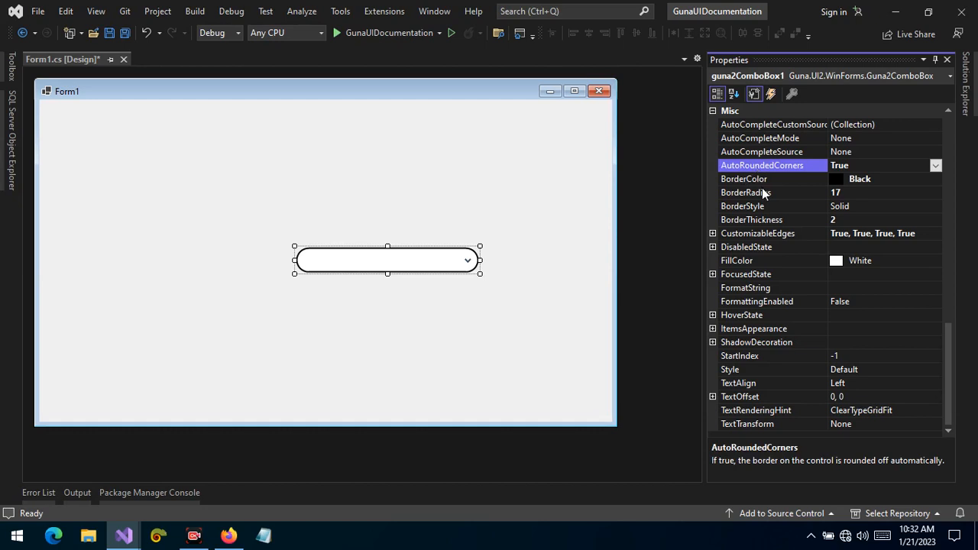
{"action": "left_click", "coordinate": [763, 193]}
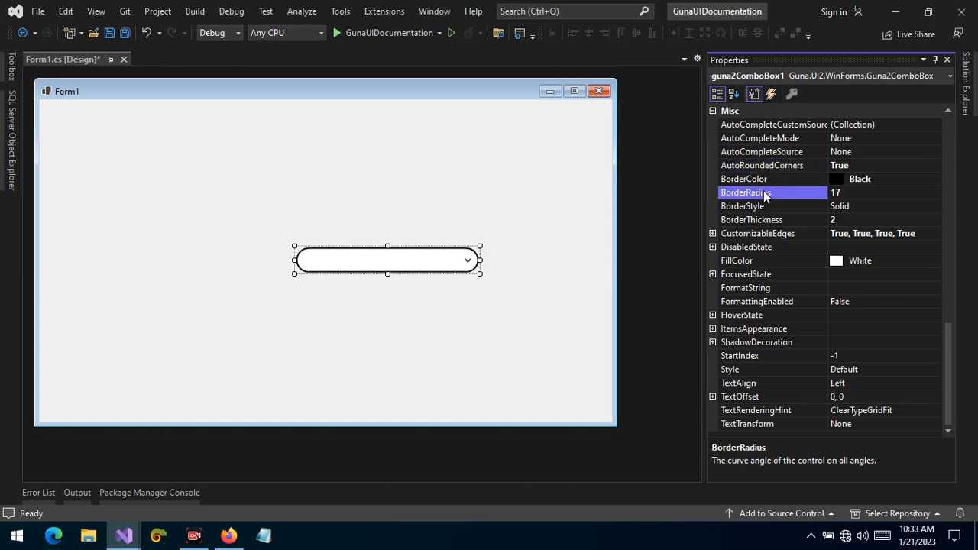
{"action": "left_click_drag", "start_coordinate": [849, 193], "coordinate": [817, 183]}
{"action": "type", "text": "4"}
{"action": "key", "text": "Return"}
{"action": "left_click", "coordinate": [436, 261]}
{"action": "left_click", "coordinate": [436, 298]}
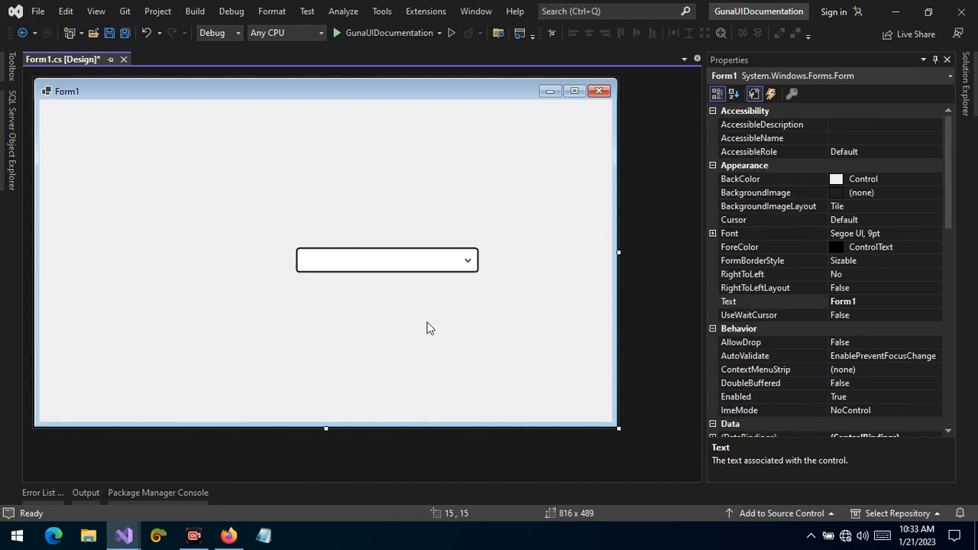
Set the combo box's BorderRadius to 6
{"action": "left_click", "coordinate": [335, 263]}
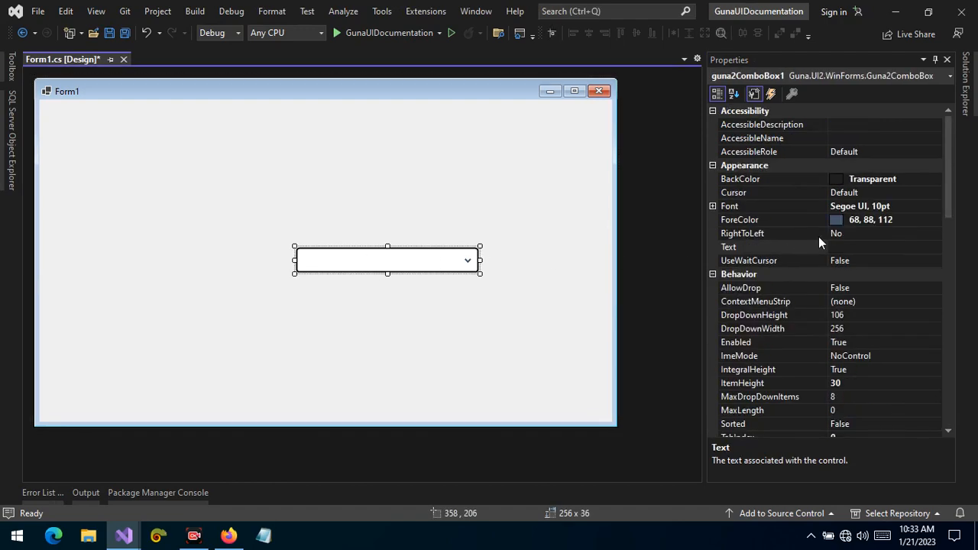
{"action": "left_click_drag", "start_coordinate": [952, 194], "coordinate": [964, 400]}
{"action": "left_click", "coordinate": [849, 194]}
{"action": "left_click", "coordinate": [793, 194]}
{"action": "type", "text": "6"}
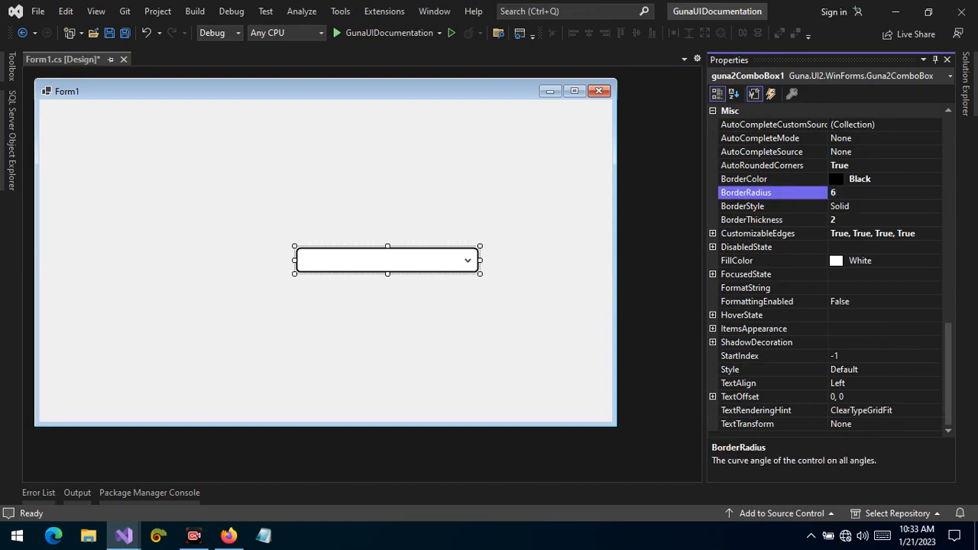
{"action": "left_click", "coordinate": [480, 321]}
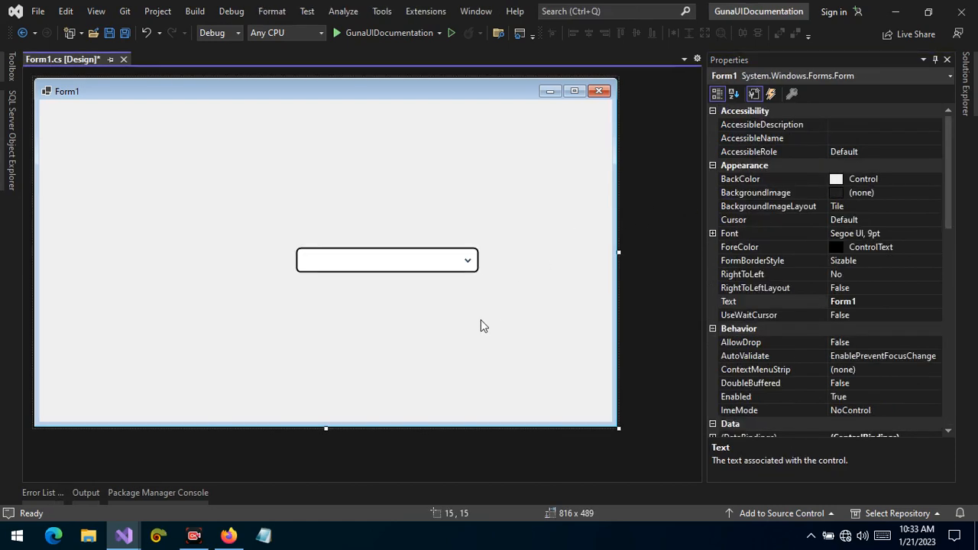
Try the Dash and Dot border styles on the combo box
{"action": "left_click", "coordinate": [415, 258]}
{"action": "left_click_drag", "start_coordinate": [947, 208], "coordinate": [935, 367]}
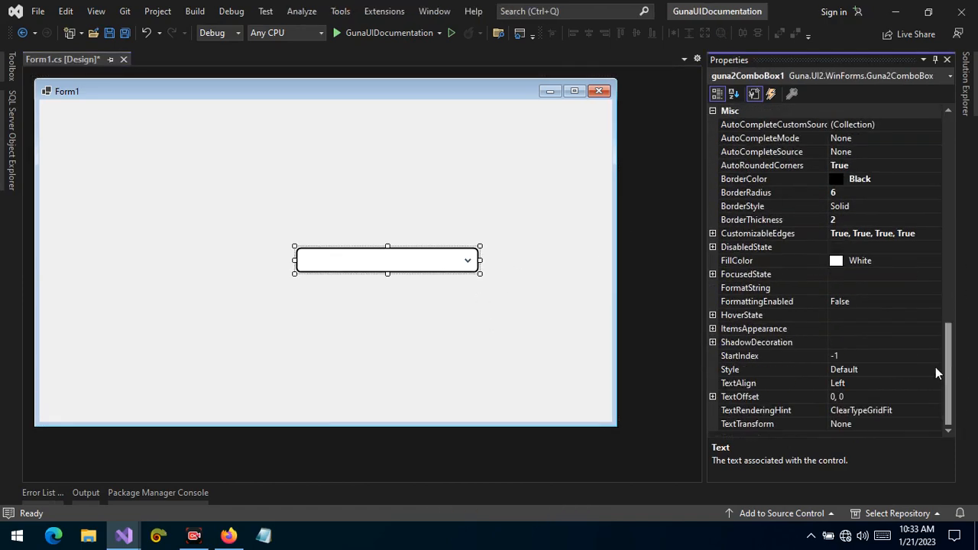
{"action": "left_click", "coordinate": [857, 194]}
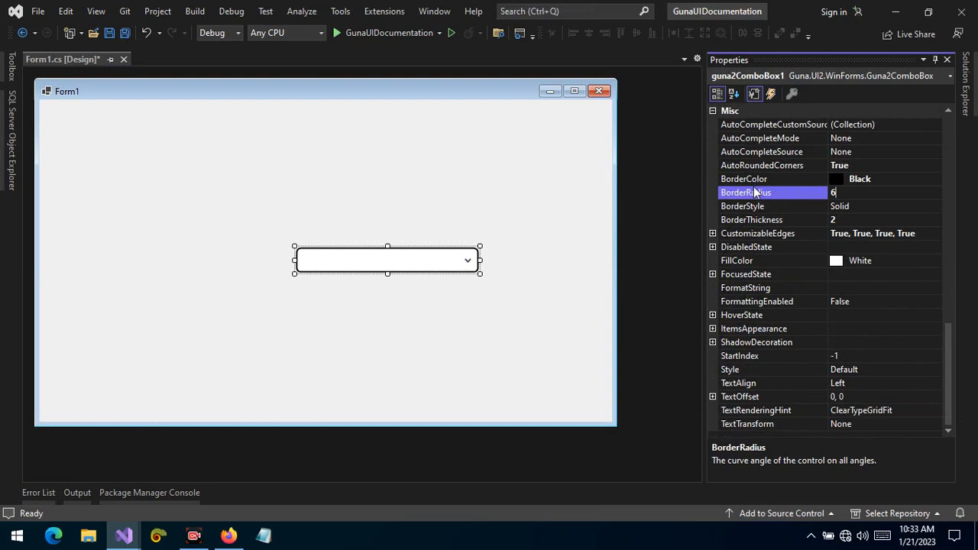
{"action": "left_click", "coordinate": [937, 204]}
{"action": "left_click", "coordinate": [936, 205]}
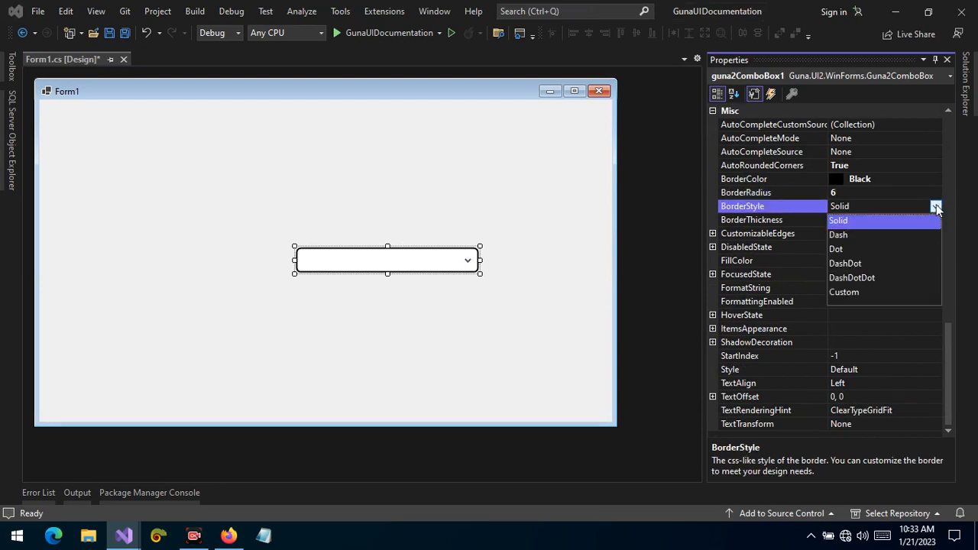
{"action": "left_click", "coordinate": [881, 241]}
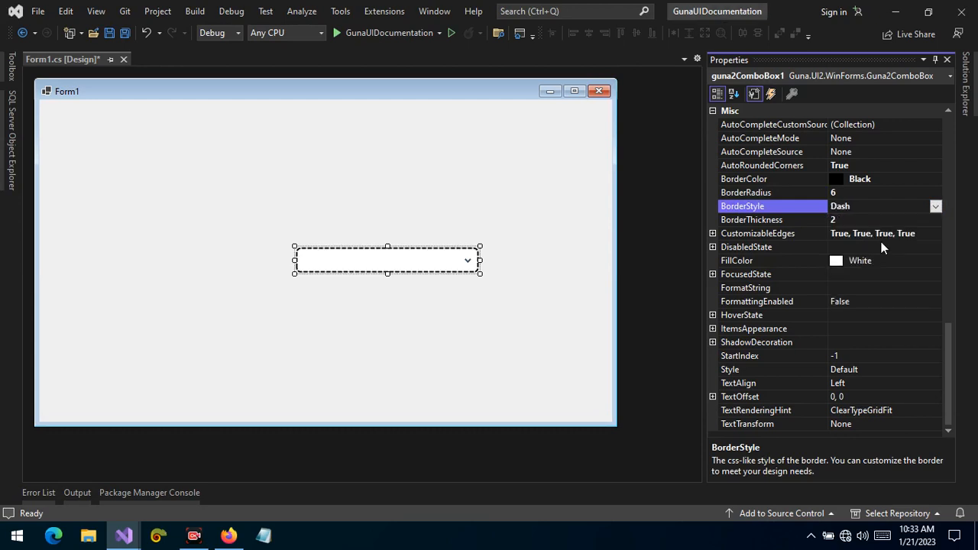
{"action": "left_click", "coordinate": [934, 206]}
{"action": "left_click", "coordinate": [841, 249]}
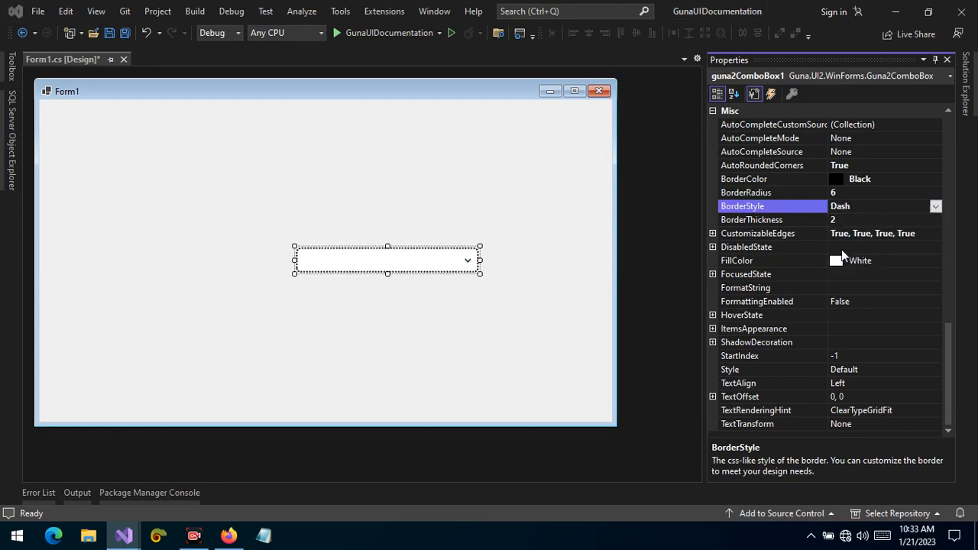
Set the combo box's BorderStyle to DashDot
{"action": "left_click", "coordinate": [934, 207]}
{"action": "left_click", "coordinate": [883, 266]}
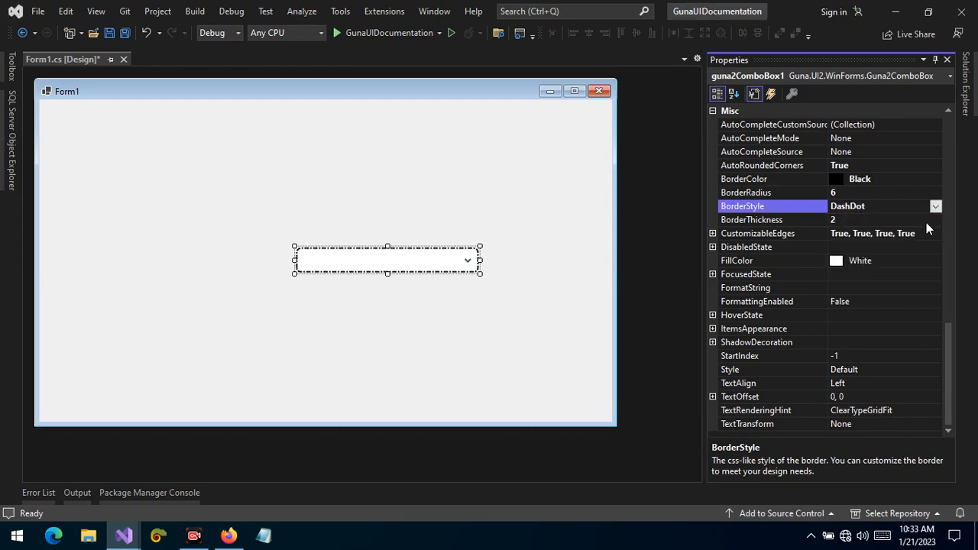
{"action": "left_click", "coordinate": [934, 206]}
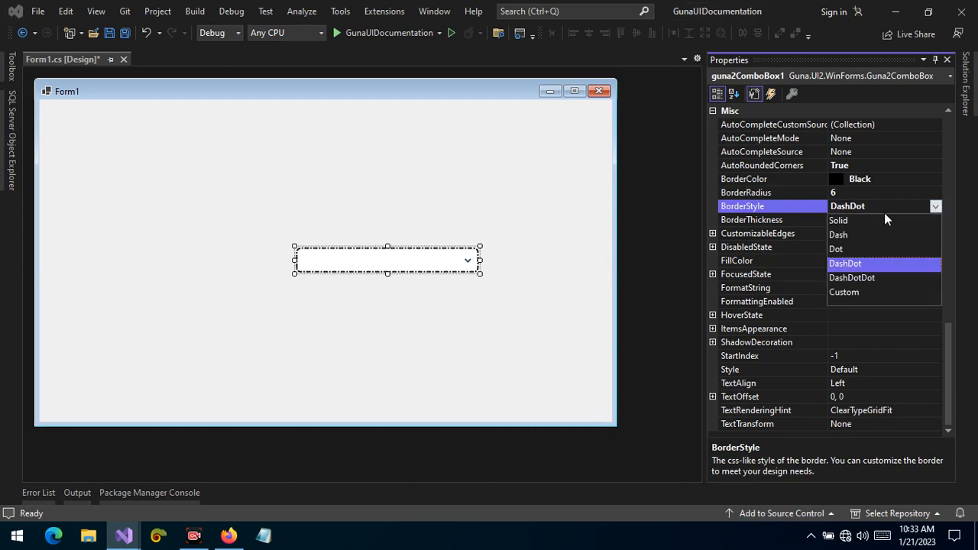
{"action": "left_click", "coordinate": [867, 200]}
{"action": "left_click", "coordinate": [530, 297]}
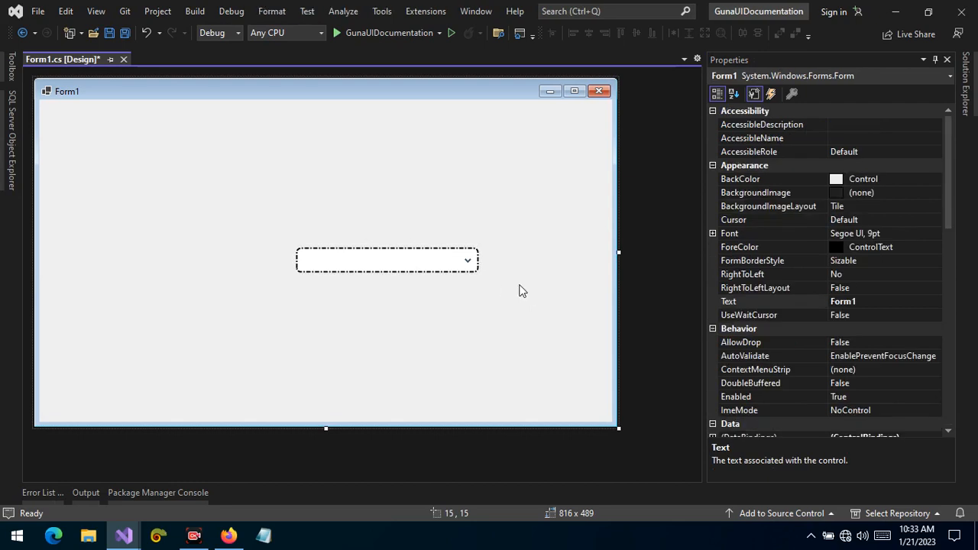
Set the combo box's FillColor to the web colour Gray
{"action": "left_click", "coordinate": [464, 264]}
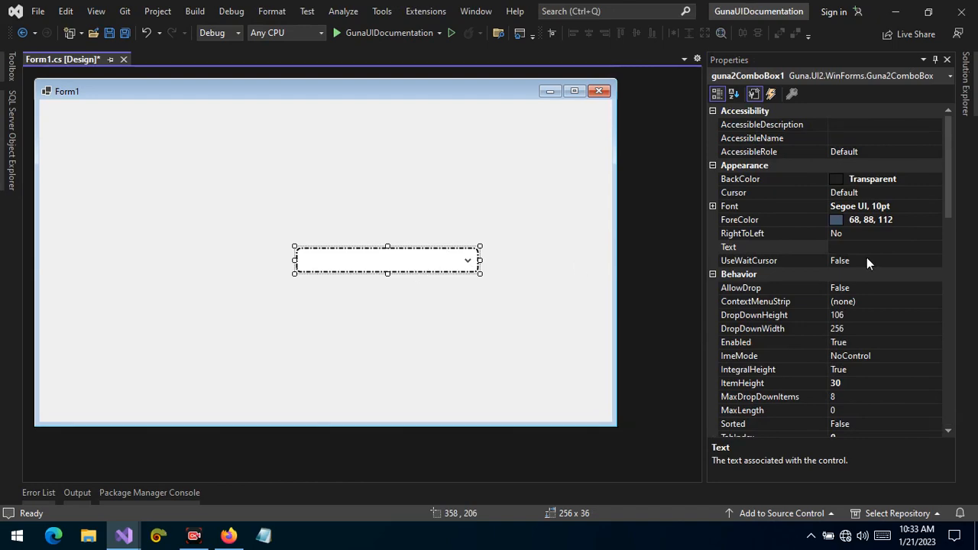
{"action": "left_click_drag", "start_coordinate": [947, 216], "coordinate": [947, 372]}
{"action": "left_click", "coordinate": [948, 372]}
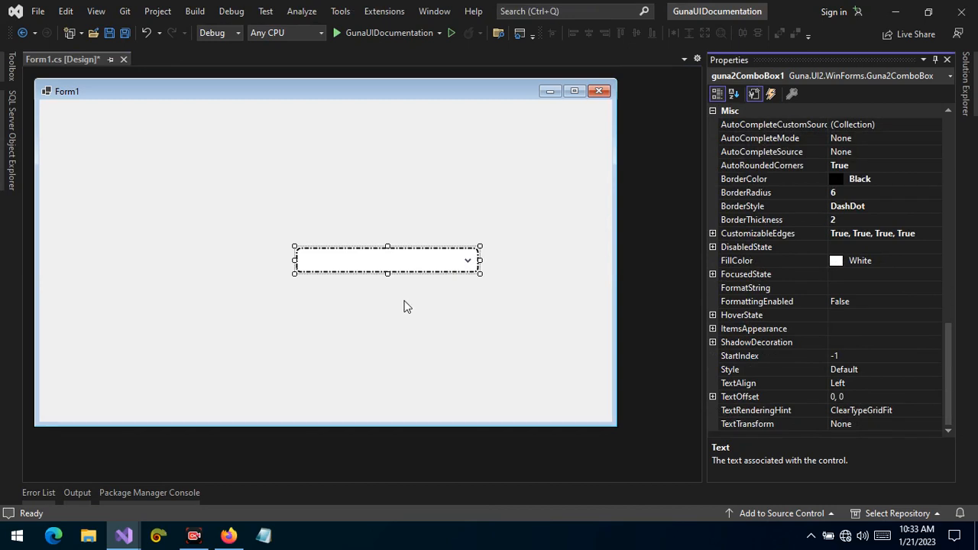
{"action": "left_click", "coordinate": [936, 261]}
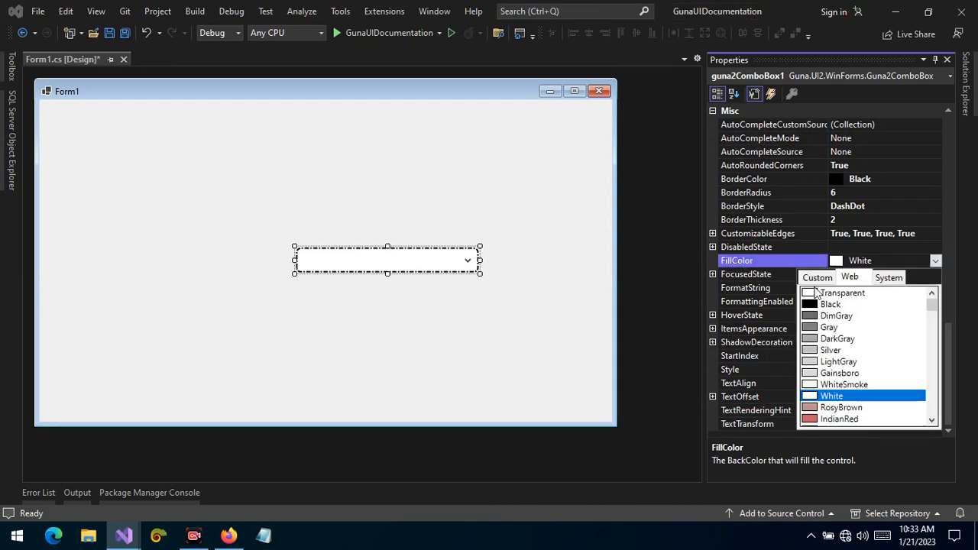
{"action": "left_click", "coordinate": [816, 278]}
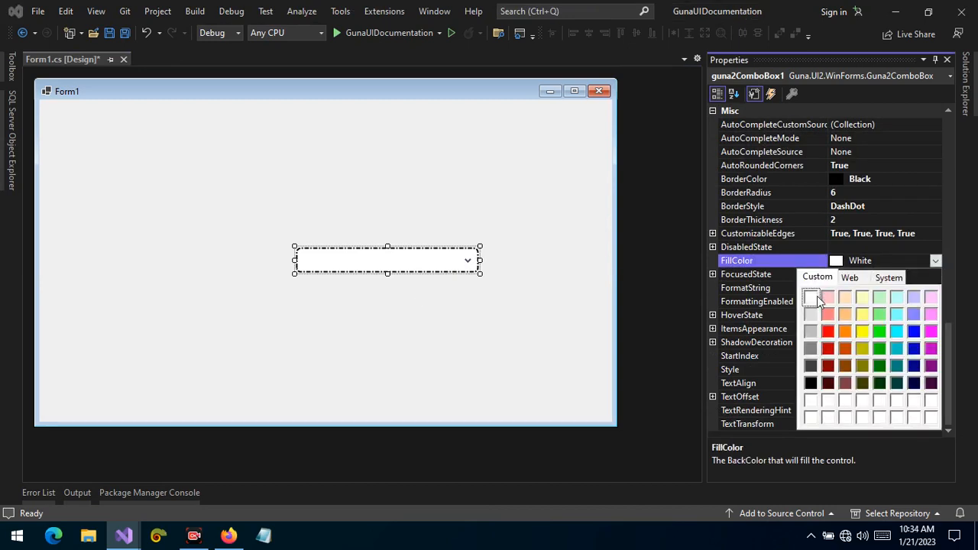
{"action": "left_click", "coordinate": [858, 279]}
{"action": "left_click", "coordinate": [840, 327]}
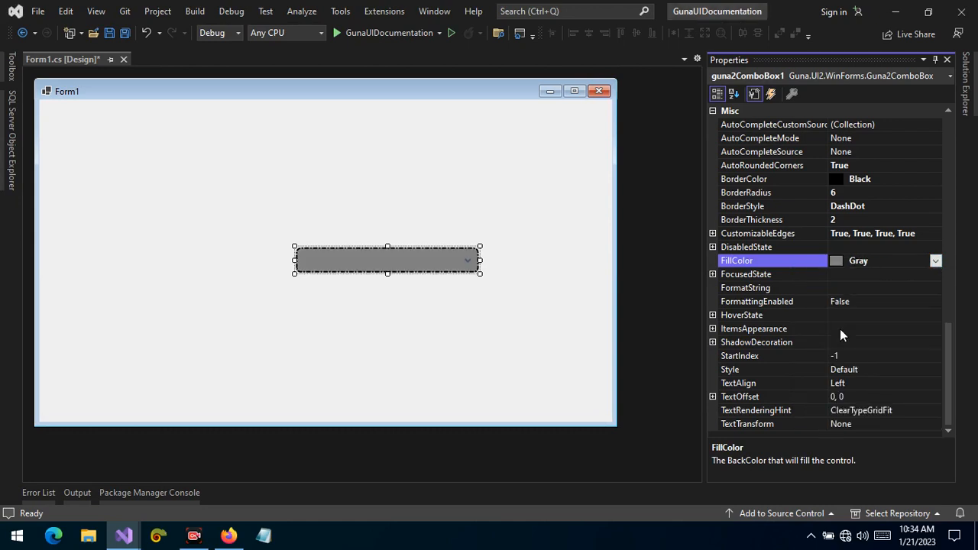
Change the combo box's FillColor to DarkGray and back to White
{"action": "left_click", "coordinate": [936, 263]}
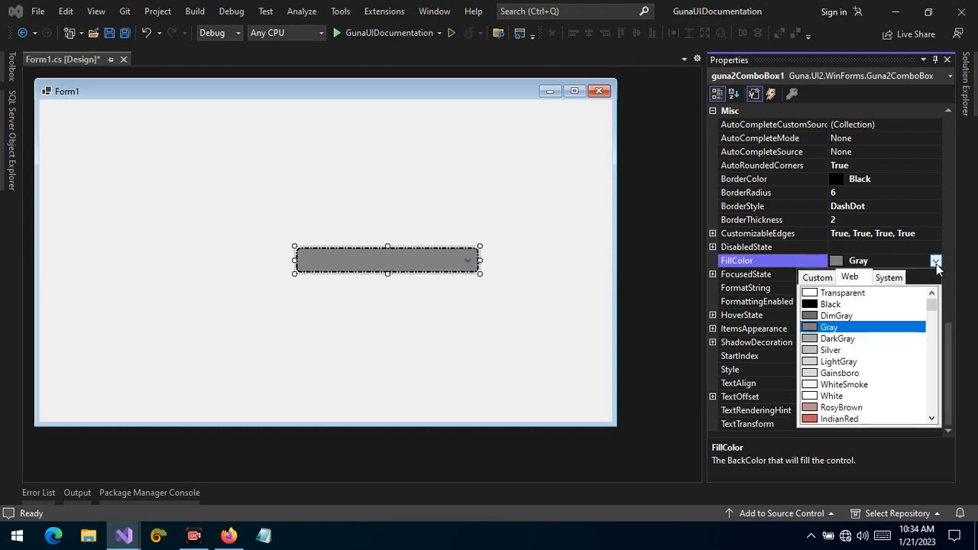
{"action": "left_click", "coordinate": [853, 339]}
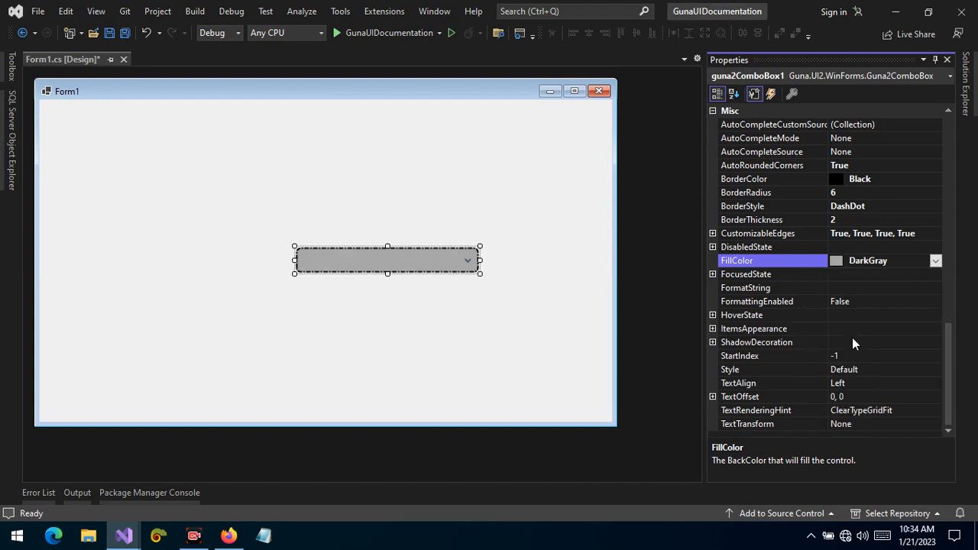
{"action": "left_click", "coordinate": [936, 261]}
{"action": "left_click", "coordinate": [854, 397]}
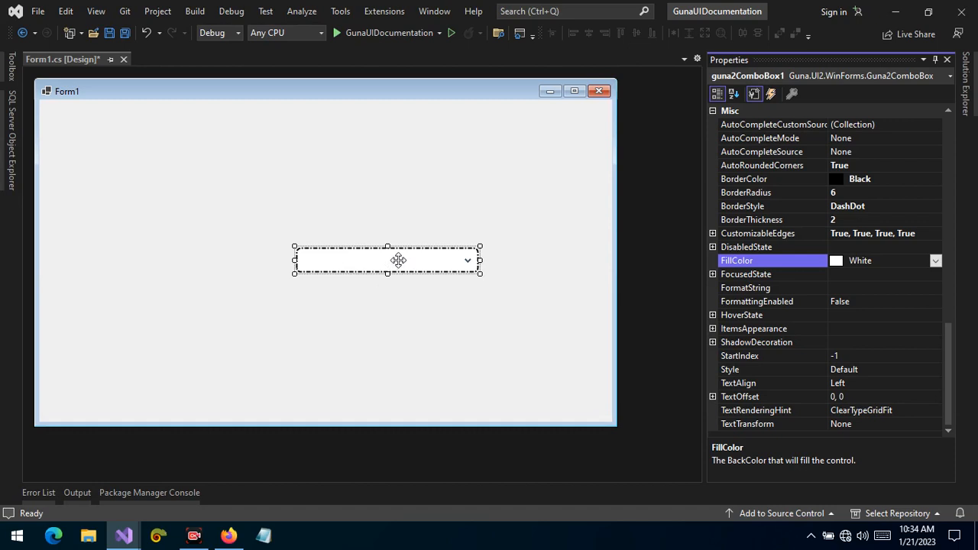
Set the combo box's StartIndex to 0
{"action": "left_click", "coordinate": [735, 356]}
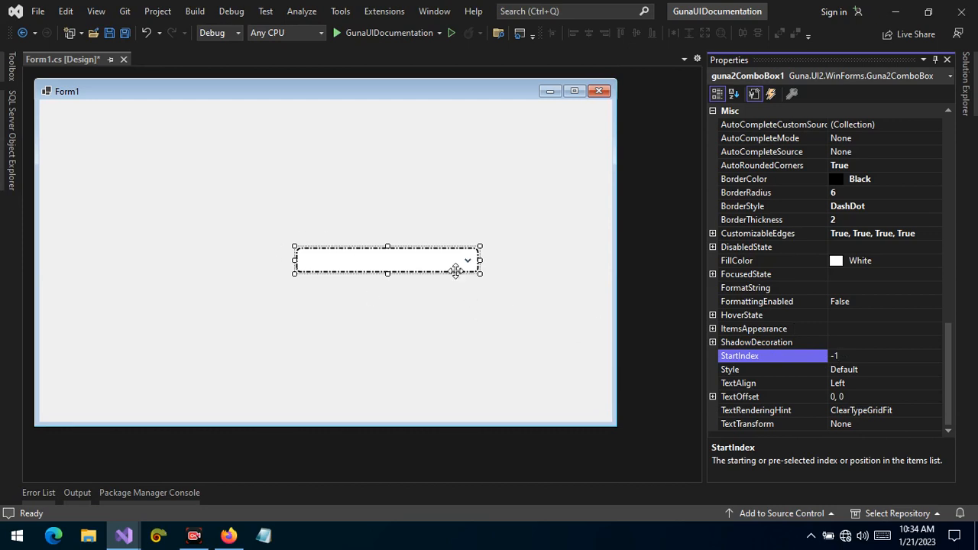
{"action": "double_click", "coordinate": [835, 356]}
{"action": "type", "text": "0"}
{"action": "key", "text": "Return"}
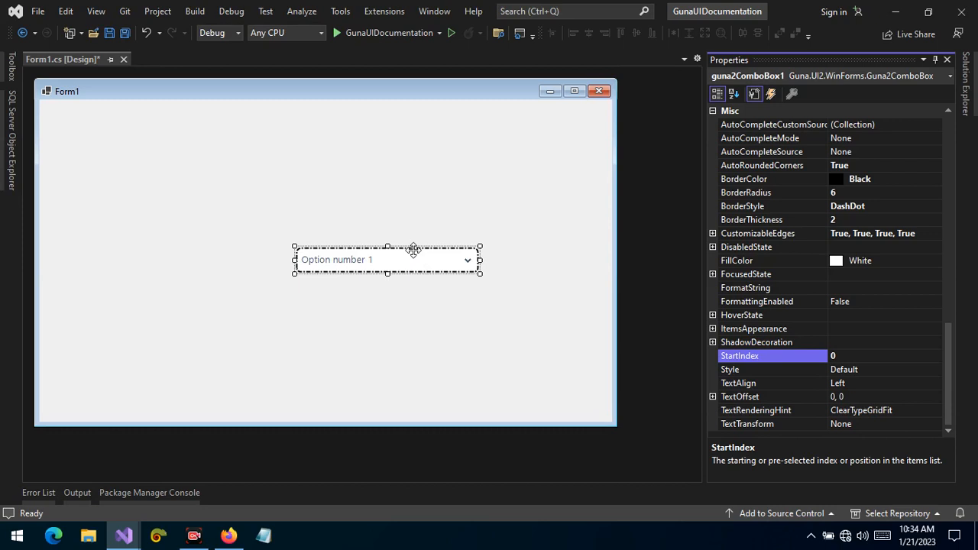
Cycle the StartIndex through 4, 2, 0, 4 and -1 before returning it to 0
{"action": "left_click", "coordinate": [844, 354]}
{"action": "type", "text": "4"}
{"action": "key", "text": "Return"}
{"action": "left_click_drag", "start_coordinate": [836, 354], "coordinate": [823, 353]}
{"action": "type", "text": "2"}
{"action": "key", "text": "Return"}
{"action": "double_click", "coordinate": [833, 356]}
{"action": "type", "text": "0"}
{"action": "key", "text": "Return"}
{"action": "left_click", "coordinate": [820, 356]}
{"action": "type", "text": "4"}
{"action": "key", "text": "Return"}
{"action": "left_click_drag", "start_coordinate": [844, 356], "coordinate": [827, 367]}
{"action": "type", "text": "-1"}
{"action": "key", "text": "Return"}
{"action": "left_click_drag", "start_coordinate": [856, 353], "coordinate": [808, 355]}
{"action": "type", "text": "0"}
{"action": "key", "text": "Return"}
Cycle the combo box's TextAlign through Right and back to Left
{"action": "left_click", "coordinate": [837, 359]}
{"action": "left_click", "coordinate": [741, 384]}
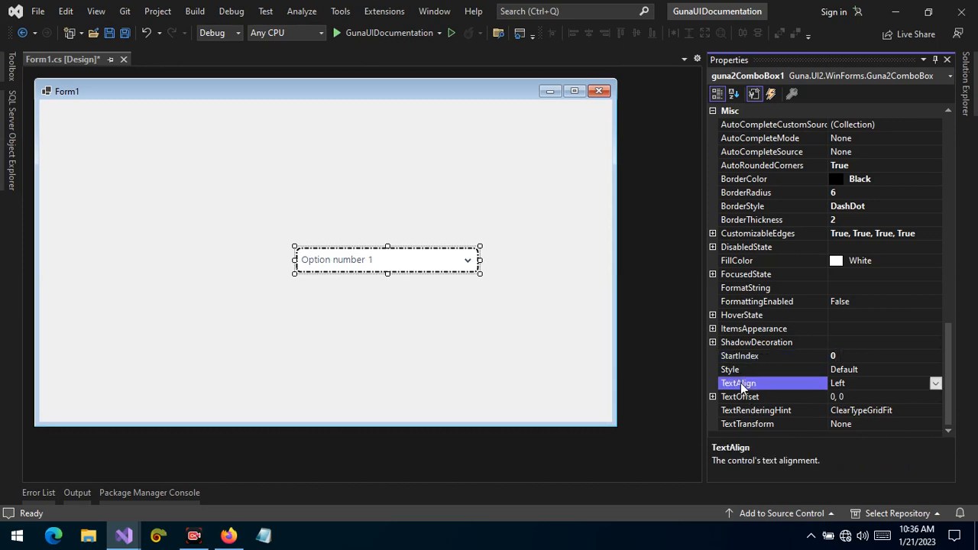
{"action": "double_click", "coordinate": [886, 384]}
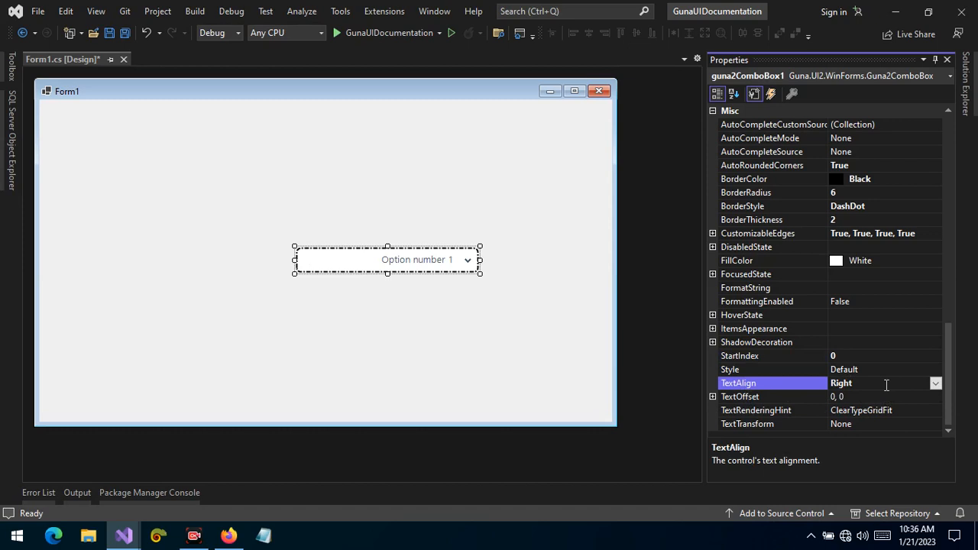
{"action": "double_click", "coordinate": [886, 384]}
{"action": "double_click", "coordinate": [885, 384]}
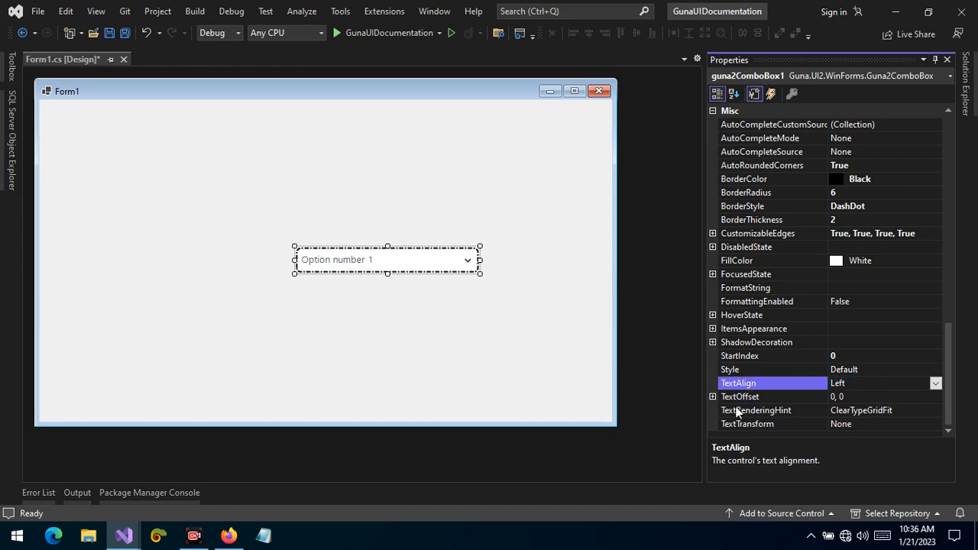
Set the combo box's TextOffset X value to 30
{"action": "left_click", "coordinate": [711, 396]}
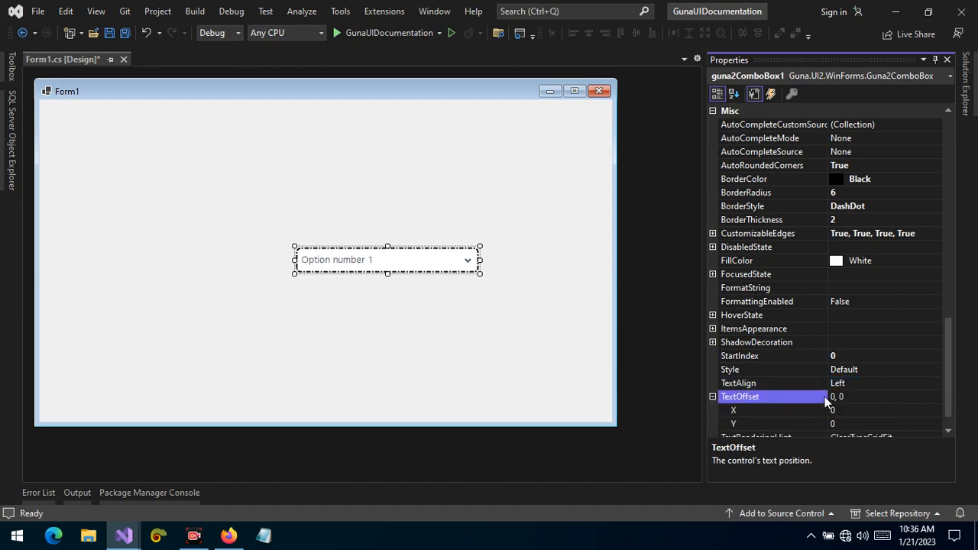
{"action": "left_click", "coordinate": [864, 411]}
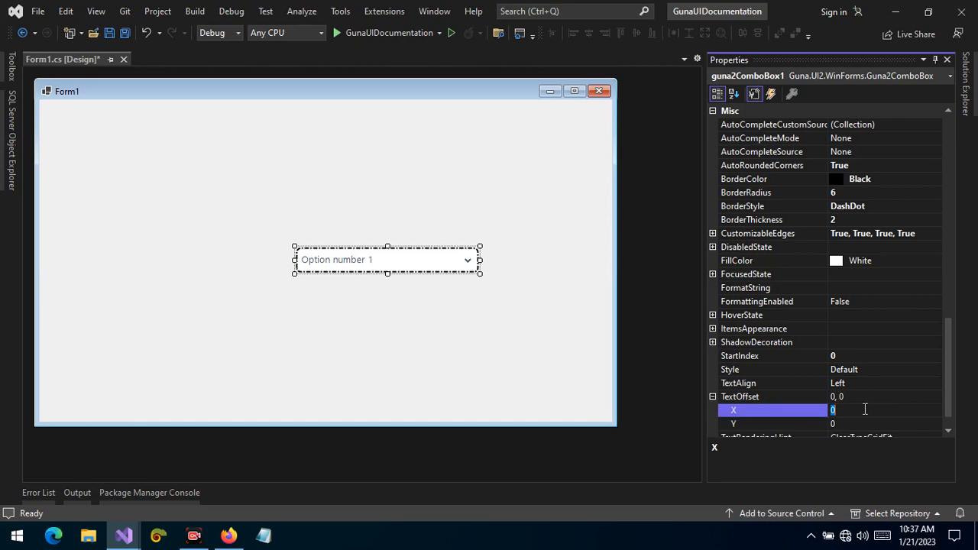
{"action": "key", "text": "Return"}
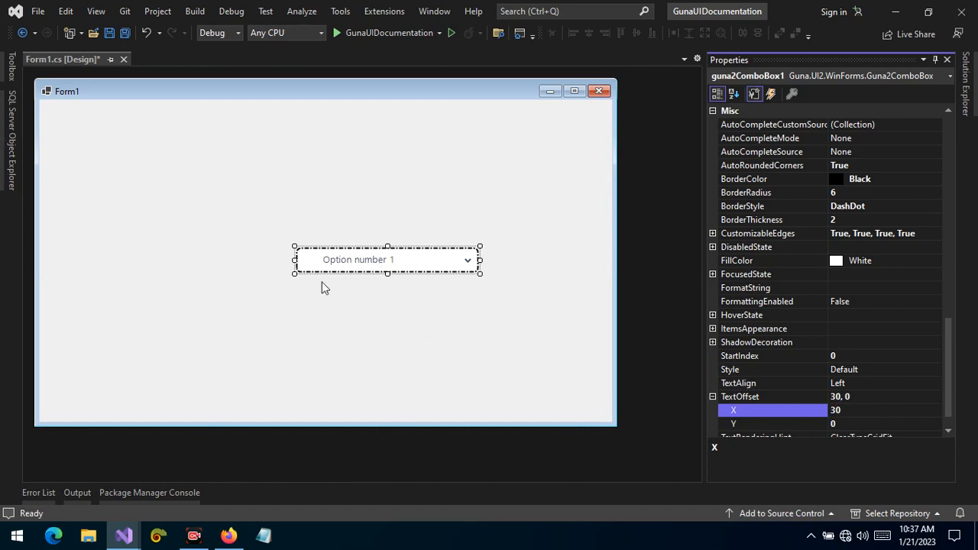
Run the form and test the combo box by choosing Option number 4 and then Option number 5
{"action": "left_click", "coordinate": [339, 266]}
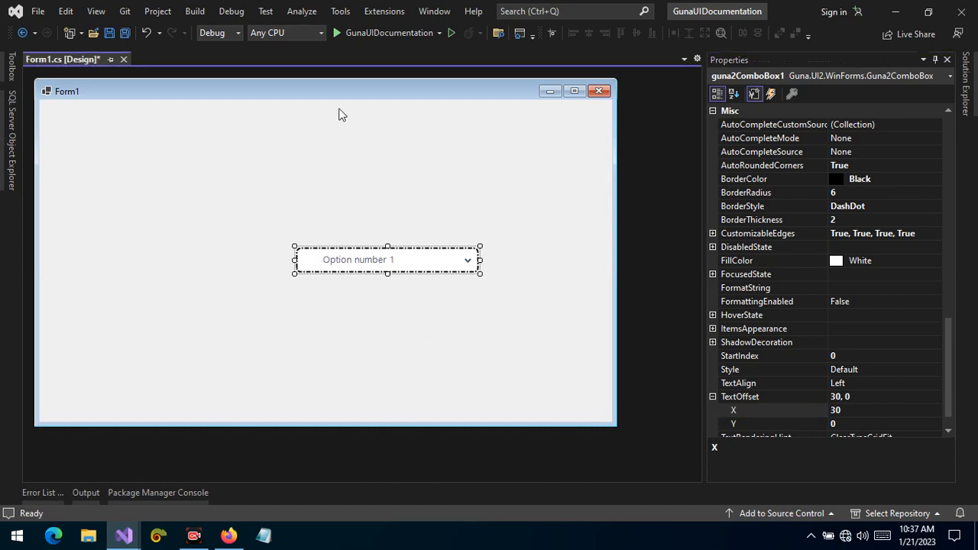
{"action": "left_click", "coordinate": [345, 35]}
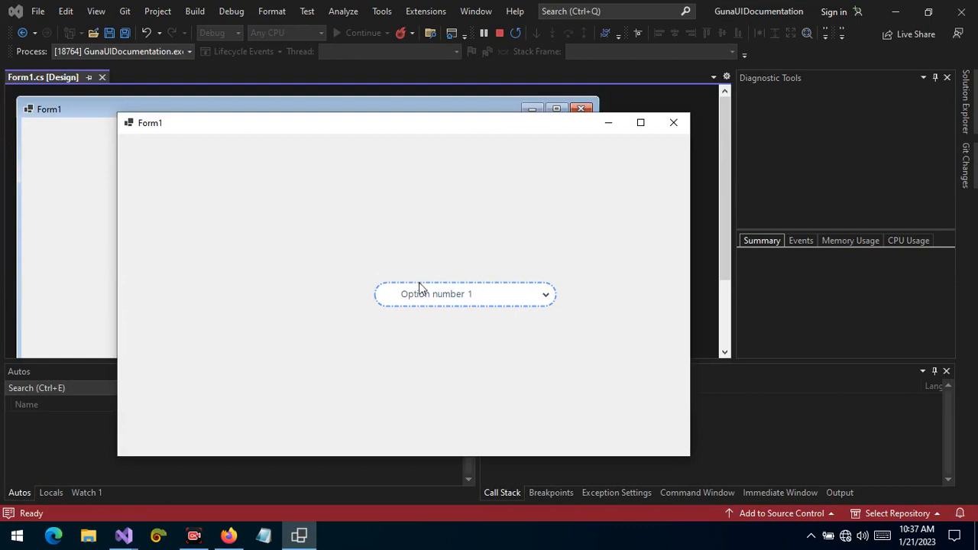
{"action": "left_click", "coordinate": [421, 289]}
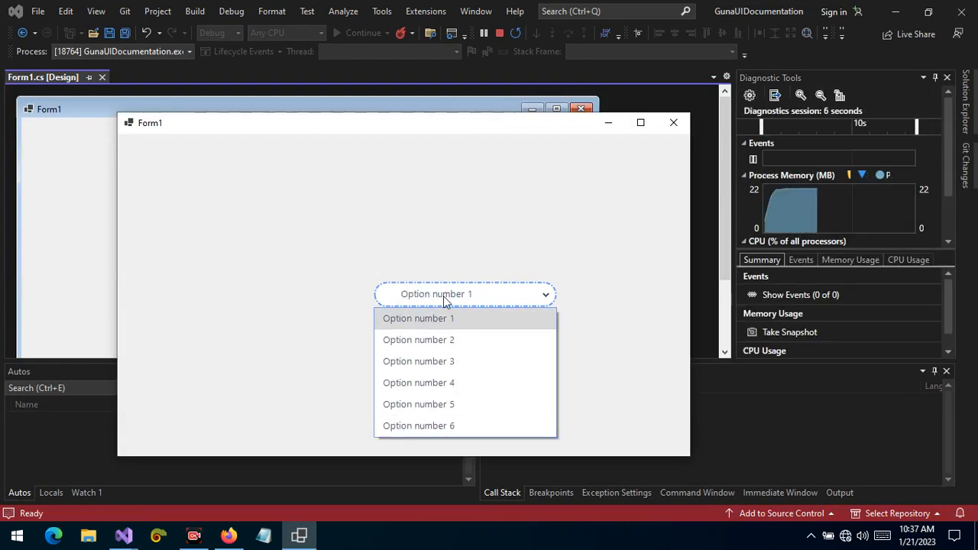
{"action": "left_click", "coordinate": [401, 388]}
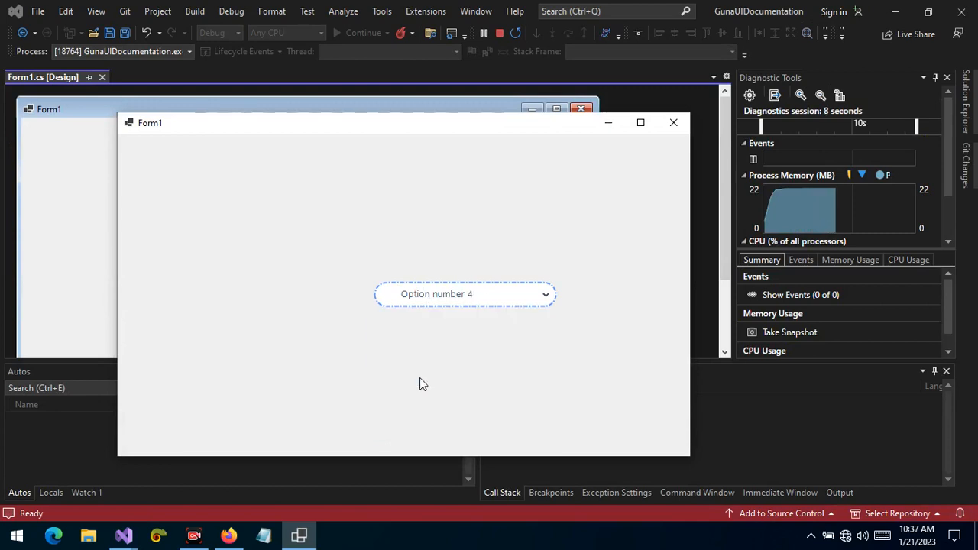
{"action": "left_click", "coordinate": [473, 298]}
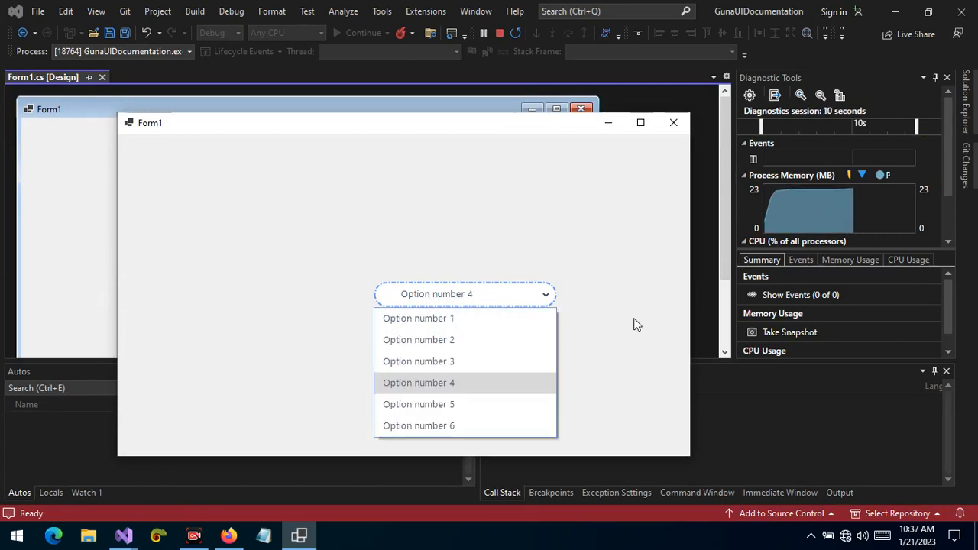
{"action": "left_click", "coordinate": [449, 406]}
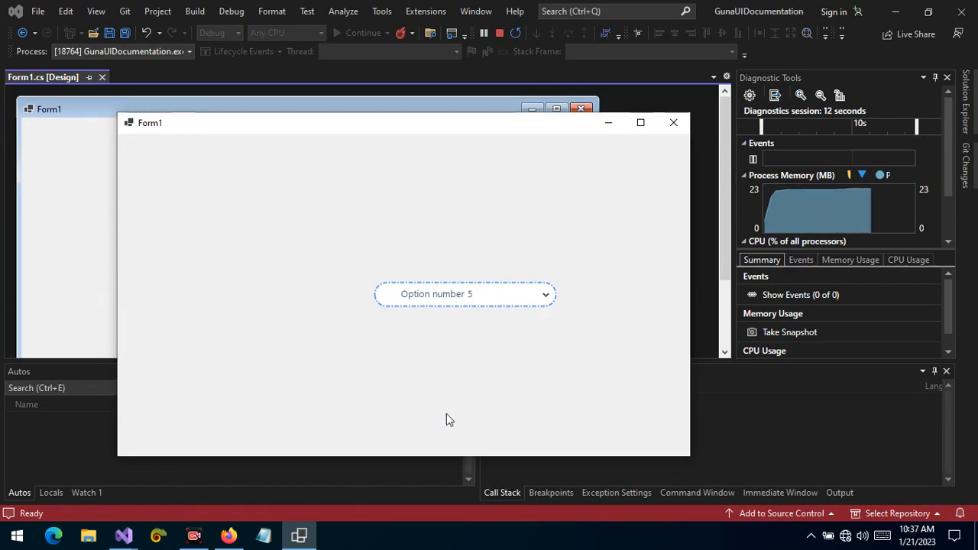
{"action": "left_click", "coordinate": [499, 34]}
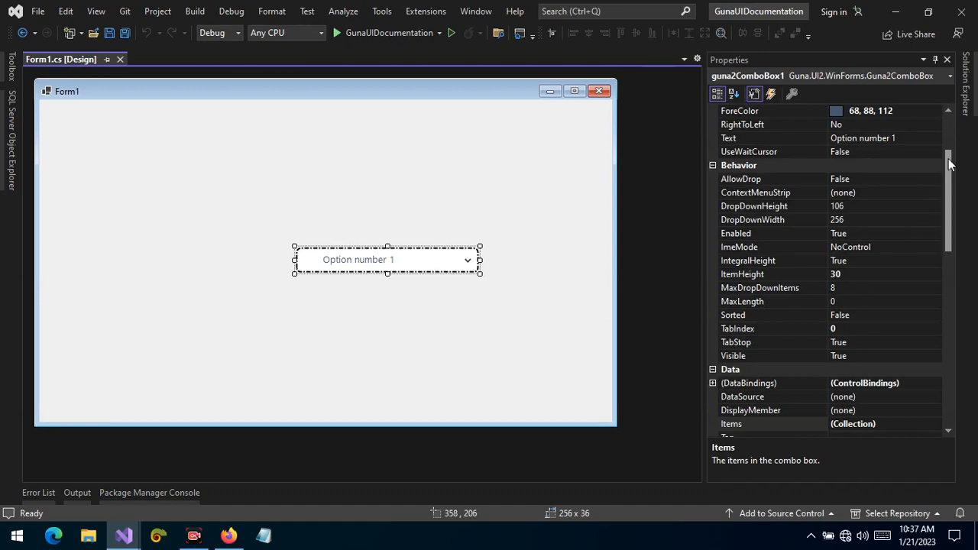
Set the combo box's HoverState BorderColor and FillColor to Black
{"action": "left_click_drag", "start_coordinate": [947, 220], "coordinate": [952, 409]}
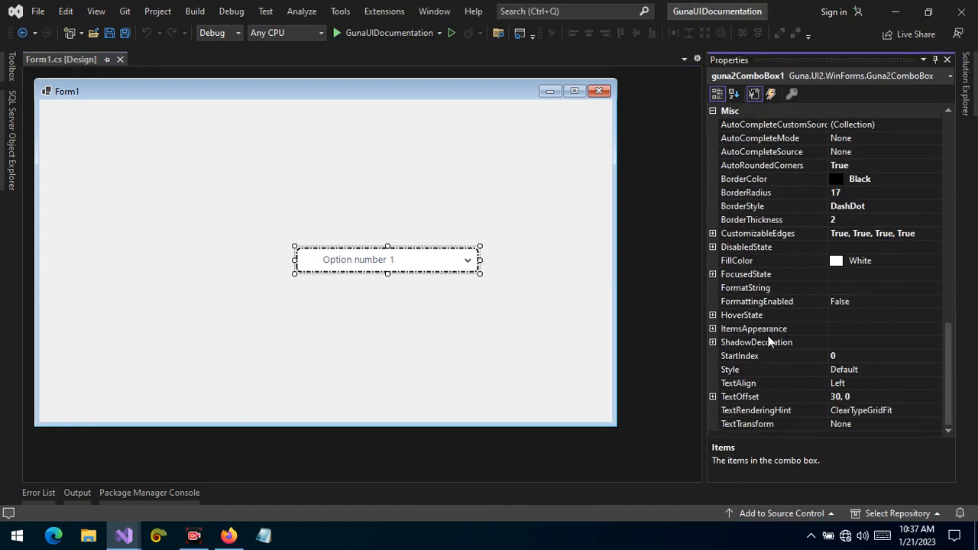
{"action": "left_click", "coordinate": [712, 315]}
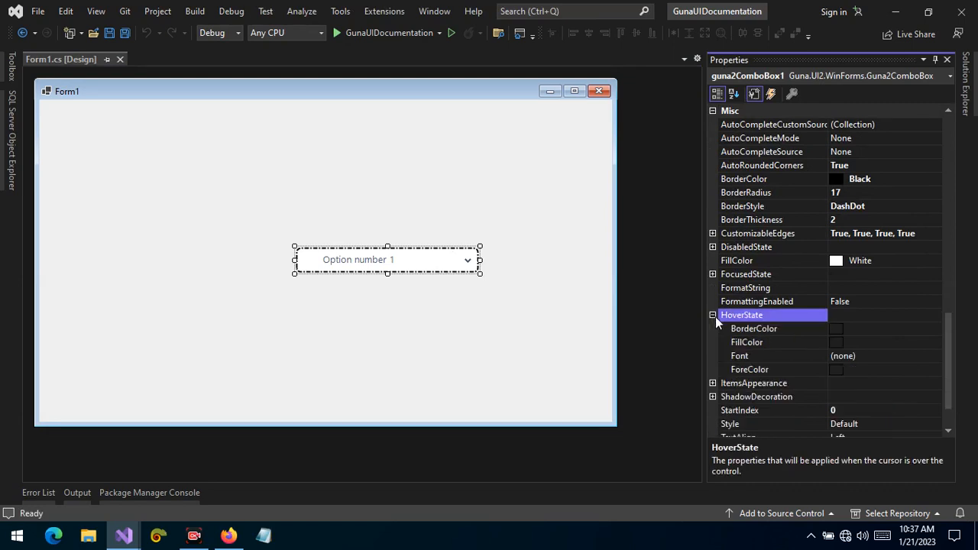
{"action": "left_click", "coordinate": [851, 328]}
{"action": "left_click", "coordinate": [933, 331]}
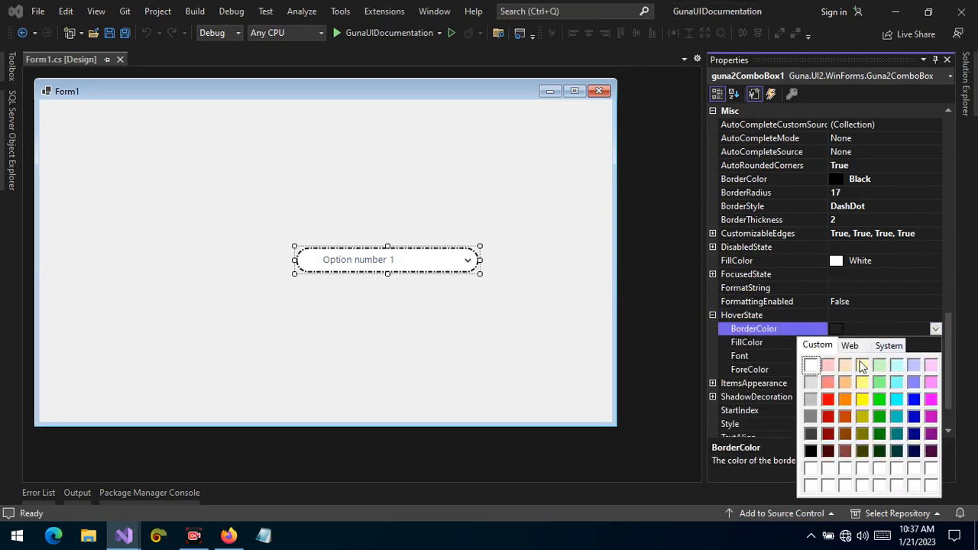
{"action": "left_click", "coordinate": [813, 451]}
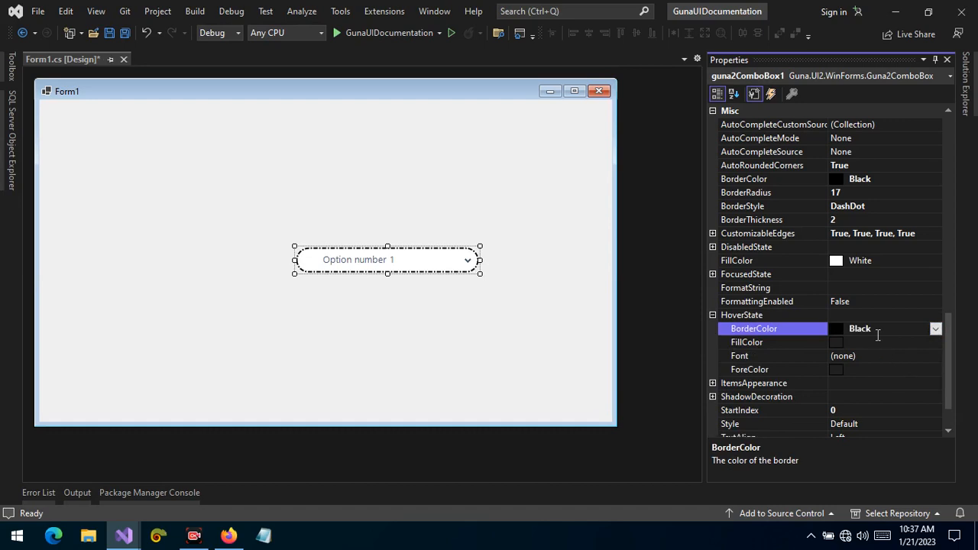
{"action": "double_click", "coordinate": [876, 328]}
{"action": "left_click", "coordinate": [877, 343]}
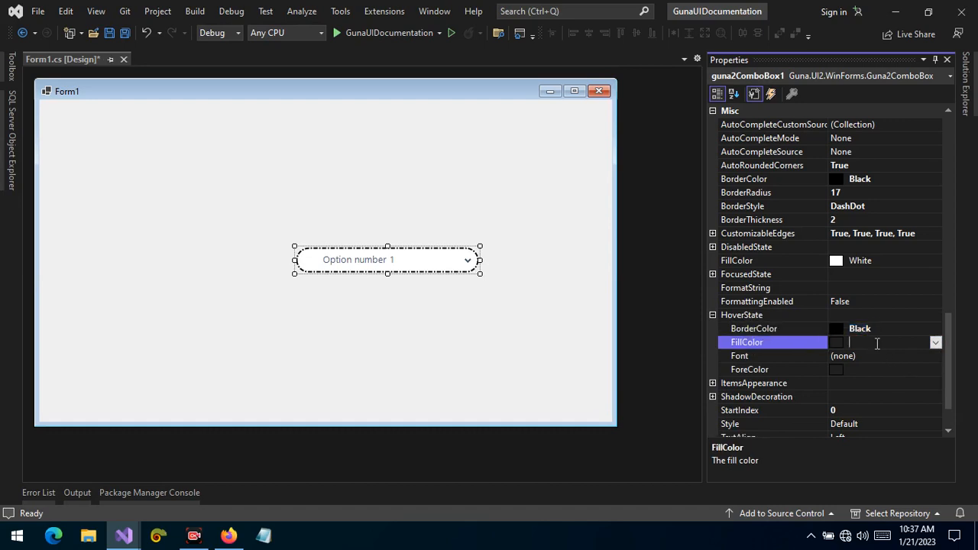
{"action": "left_click", "coordinate": [878, 369]}
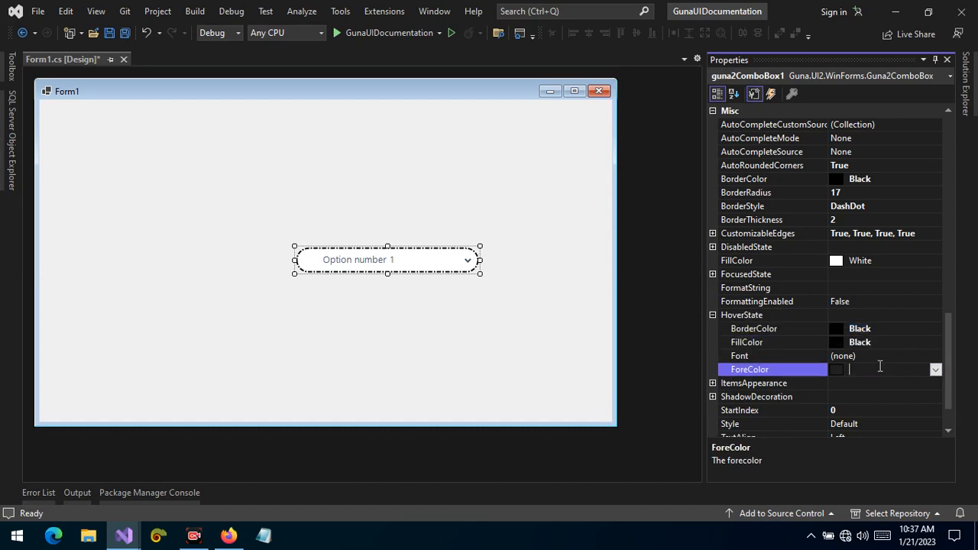
Set the combo box's HoverState ForeColor to White
{"action": "left_click", "coordinate": [935, 369]}
{"action": "left_click", "coordinate": [812, 231]}
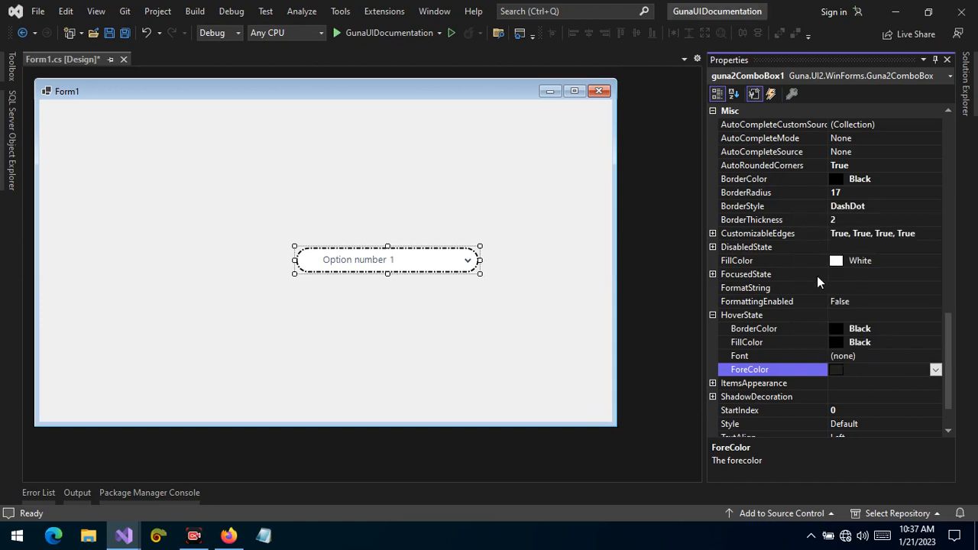
{"action": "left_click", "coordinate": [876, 356]}
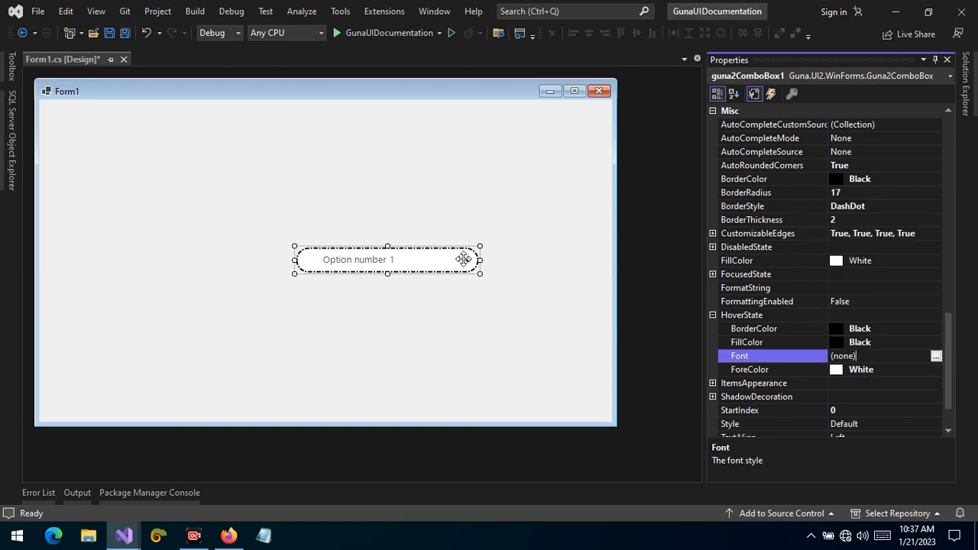
Turn off AutoRoundedCorners on the combo box
{"action": "left_click_drag", "start_coordinate": [950, 335], "coordinate": [966, 317]}
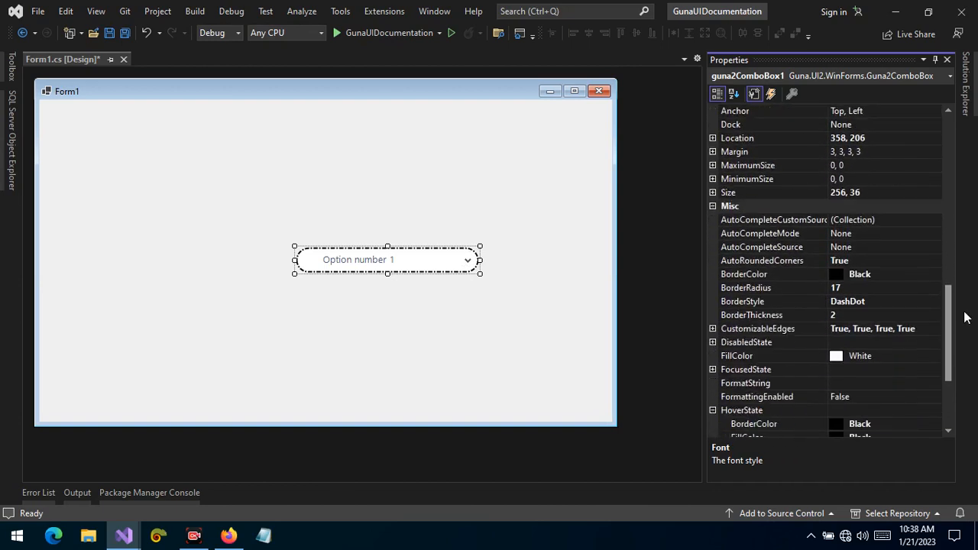
{"action": "double_click", "coordinate": [886, 260]}
Paste a duplicate of the combo box and arrange the two side by side near the top of the form
{"action": "left_click_drag", "start_coordinate": [454, 257], "coordinate": [438, 193]}
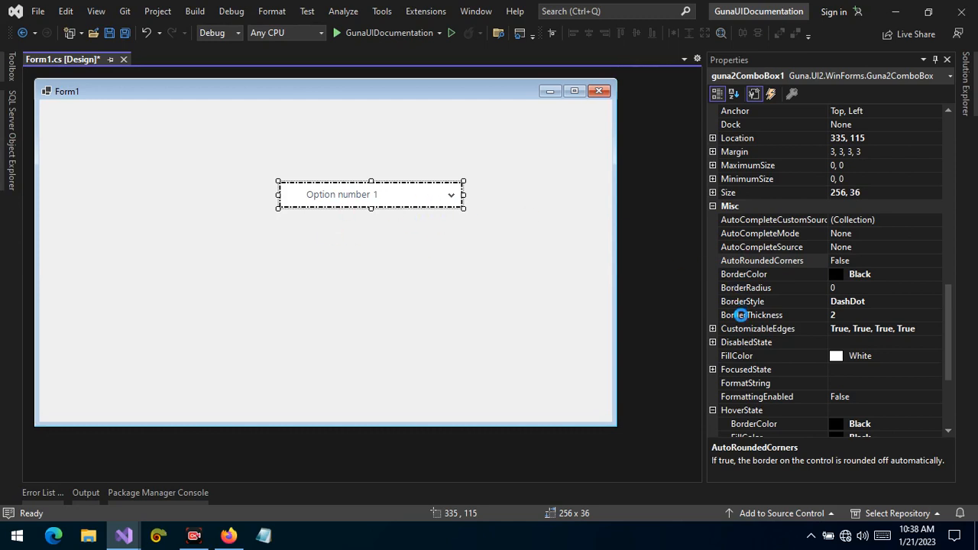
{"action": "key", "text": "ctrl+v"}
{"action": "left_click_drag", "start_coordinate": [343, 260], "coordinate": [194, 195]}
{"action": "left_click", "coordinate": [390, 289]}
{"action": "left_click_drag", "start_coordinate": [204, 262], "coordinate": [374, 146]}
{"action": "left_click_drag", "start_coordinate": [361, 187], "coordinate": [437, 205]}
{"action": "left_click", "coordinate": [428, 260]}
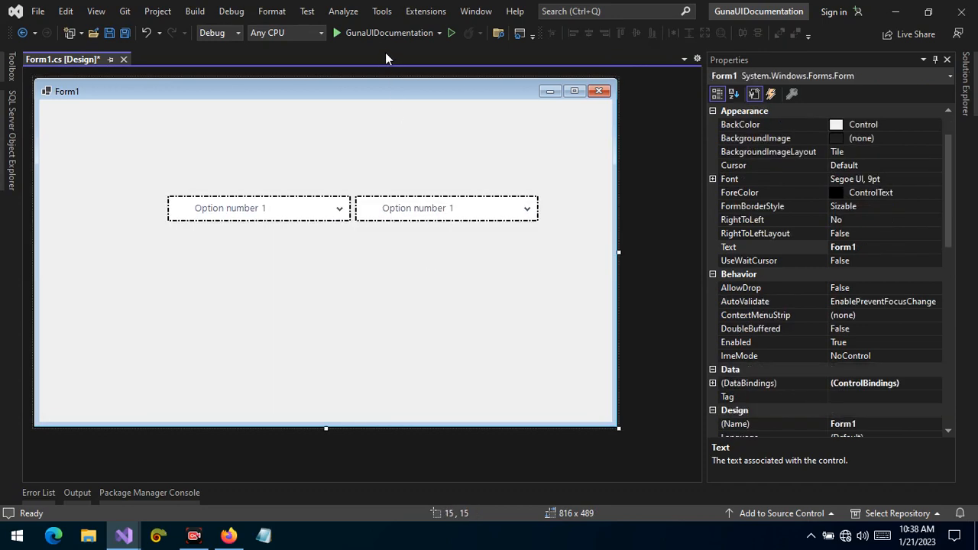
Save the project, run the form and test hovering and choosing Option number 4 in the combo boxes
{"action": "left_click", "coordinate": [132, 34]}
{"action": "left_click", "coordinate": [362, 35]}
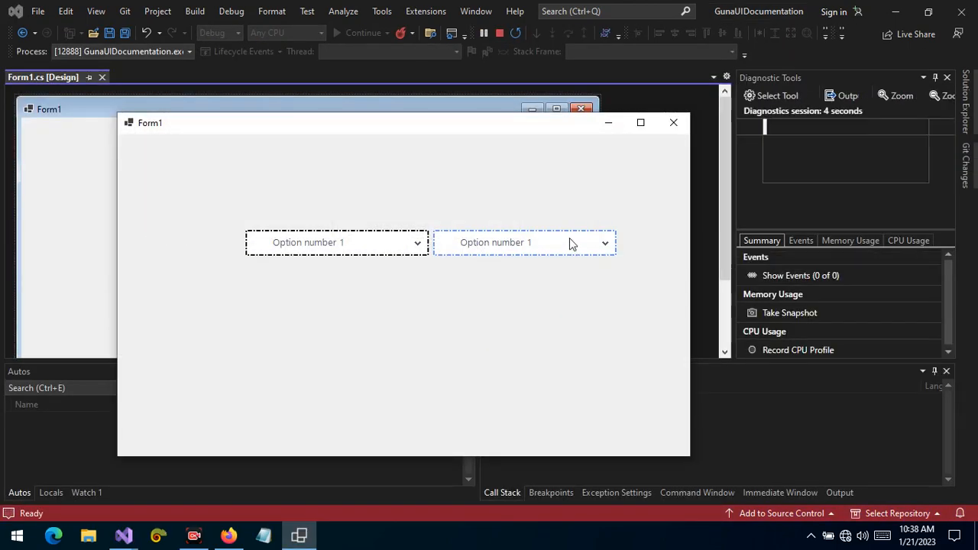
{"action": "left_click", "coordinate": [518, 252]}
{"action": "left_click", "coordinate": [382, 242]}
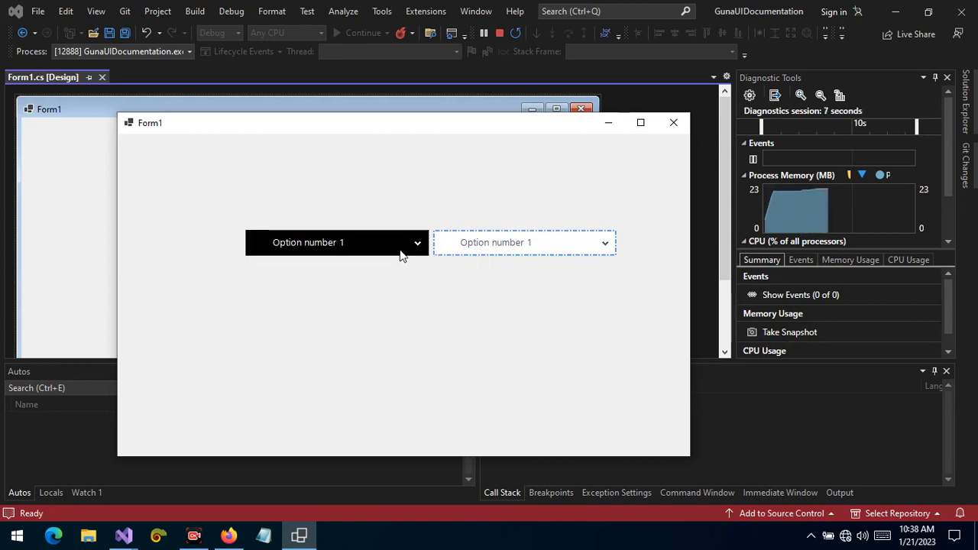
{"action": "left_click", "coordinate": [472, 539]}
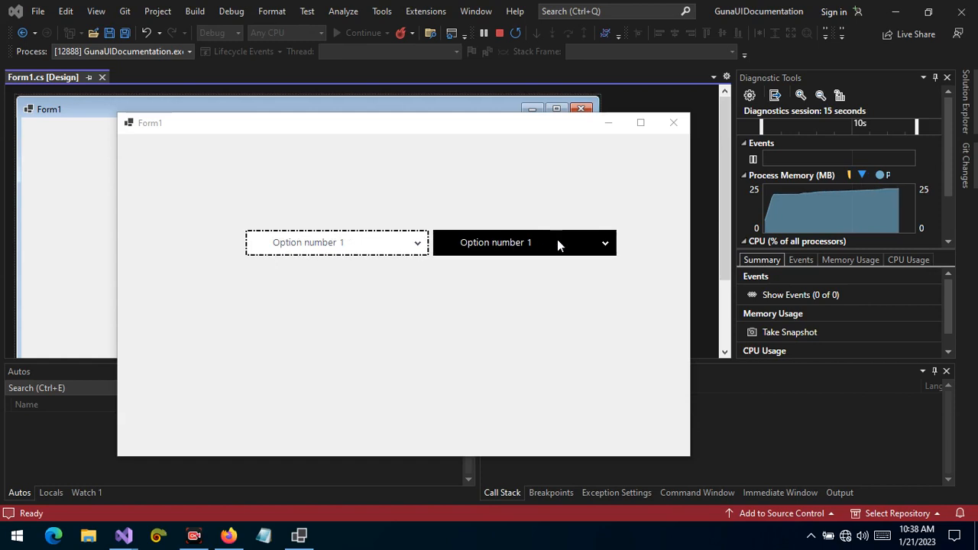
{"action": "left_click", "coordinate": [367, 246]}
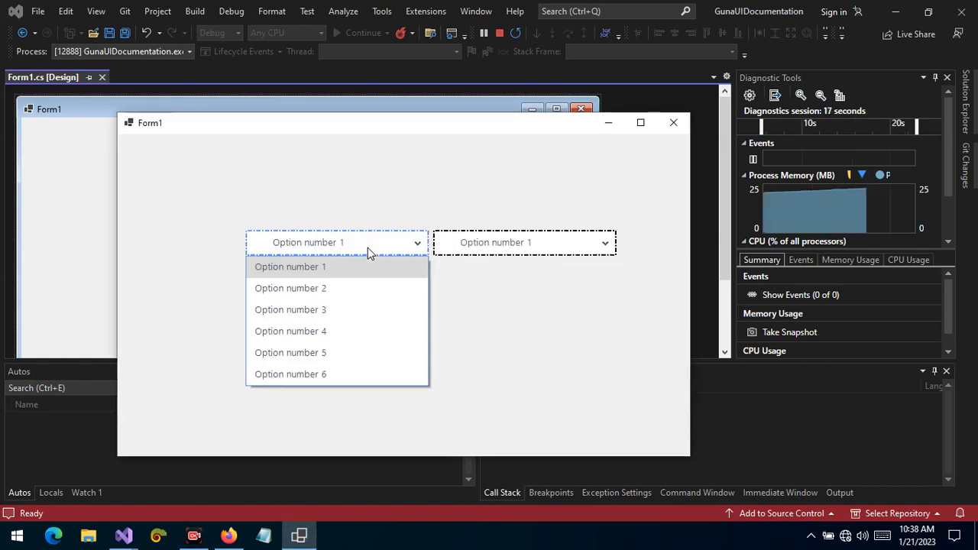
{"action": "left_click", "coordinate": [324, 329]}
{"action": "left_click", "coordinate": [534, 534]}
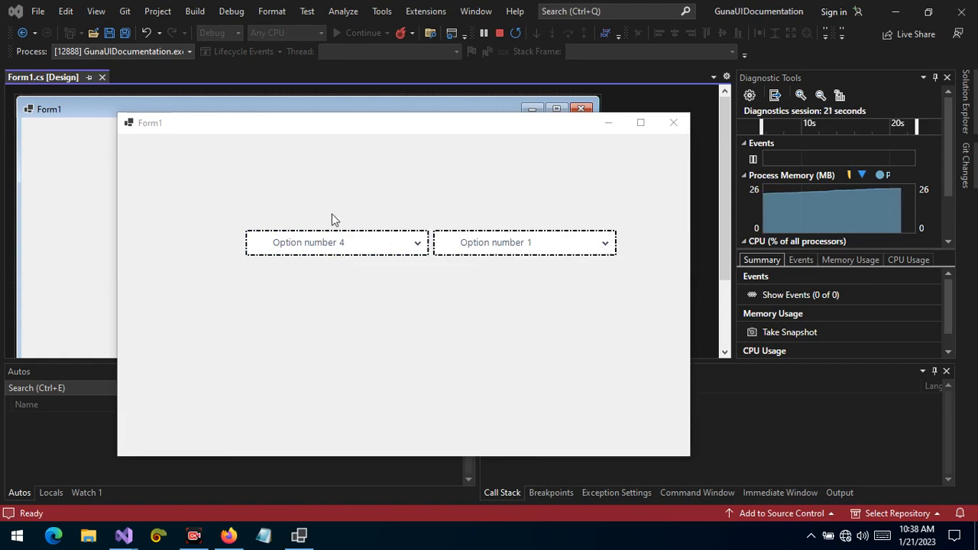
{"action": "left_click", "coordinate": [330, 251]}
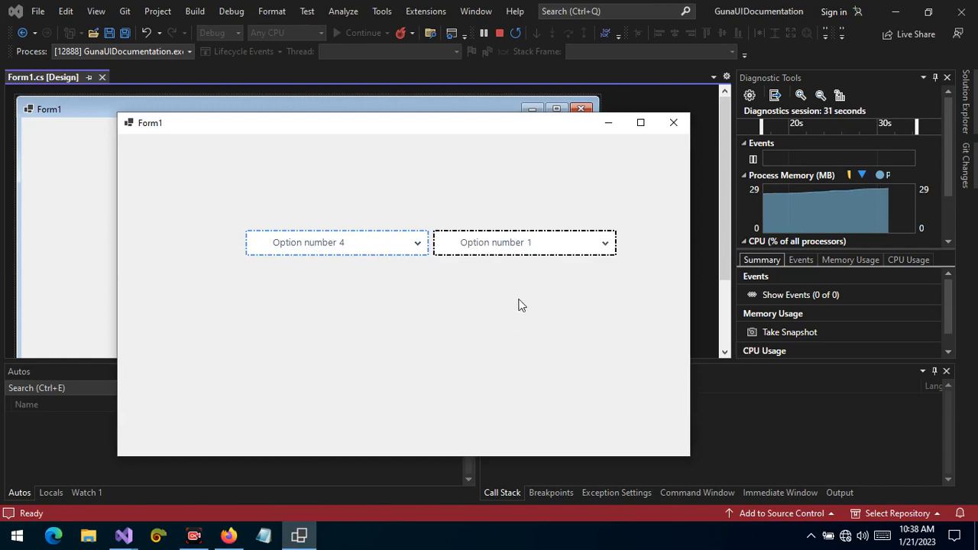
{"action": "left_click", "coordinate": [491, 543]}
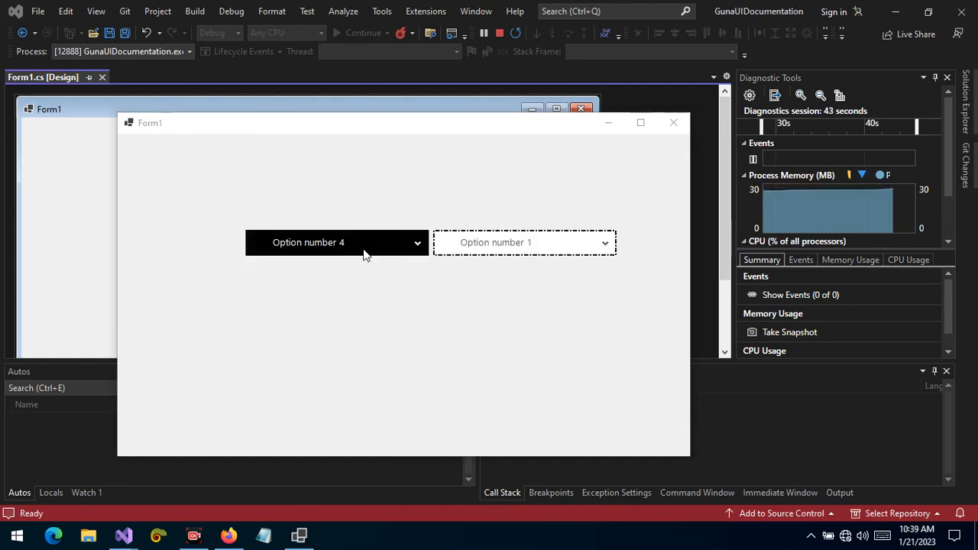
{"action": "left_click", "coordinate": [498, 33]}
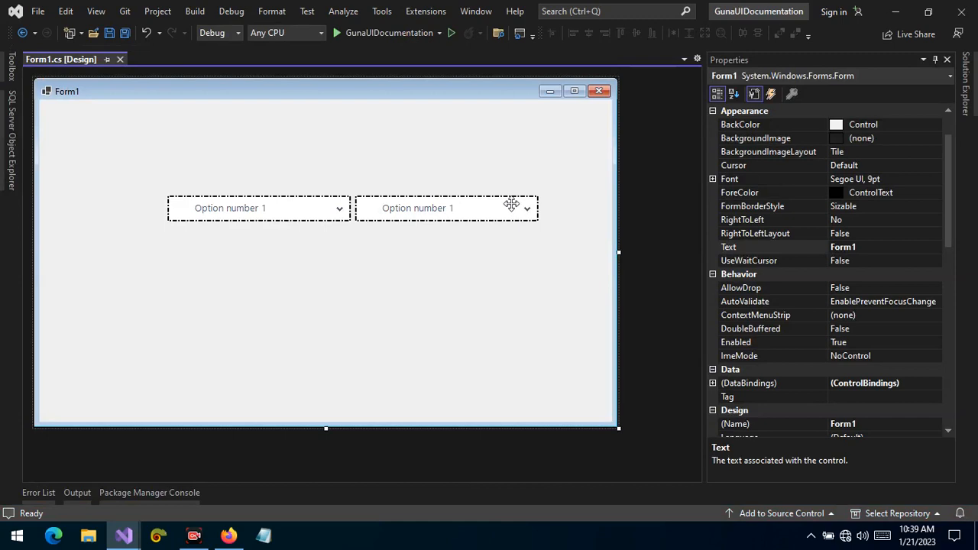
Select the right combo box and set its ItemsAppearance BackColor to Black
{"action": "left_click", "coordinate": [515, 204]}
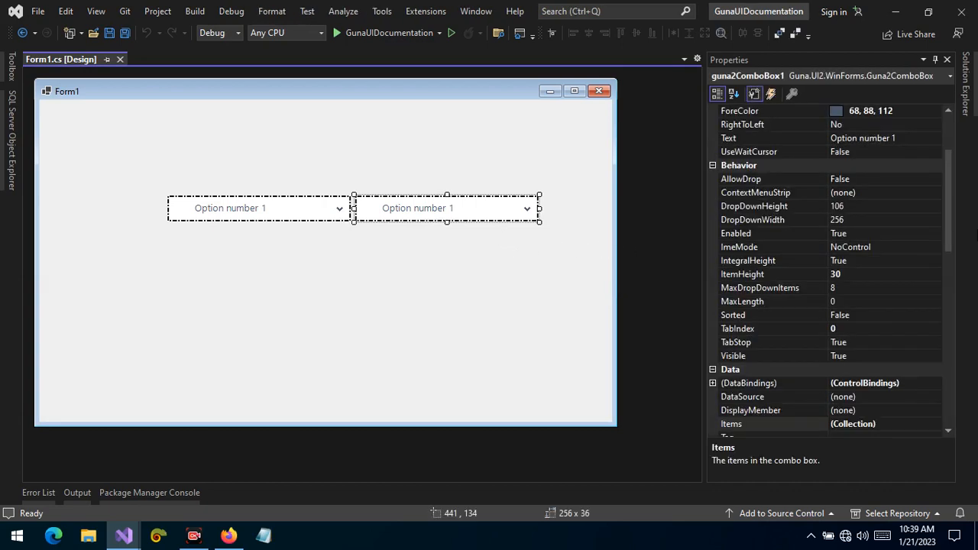
{"action": "left_click_drag", "start_coordinate": [953, 193], "coordinate": [947, 430]}
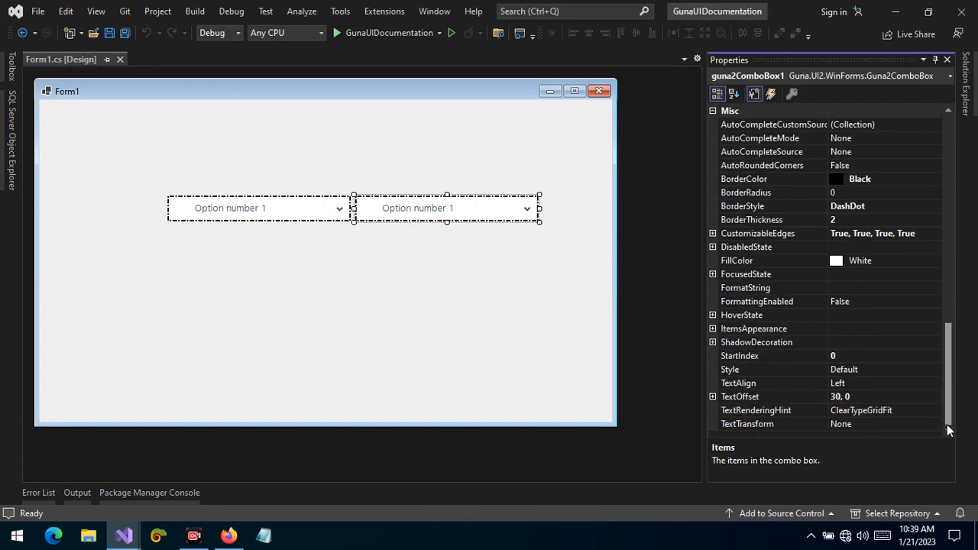
{"action": "left_click", "coordinate": [712, 316]}
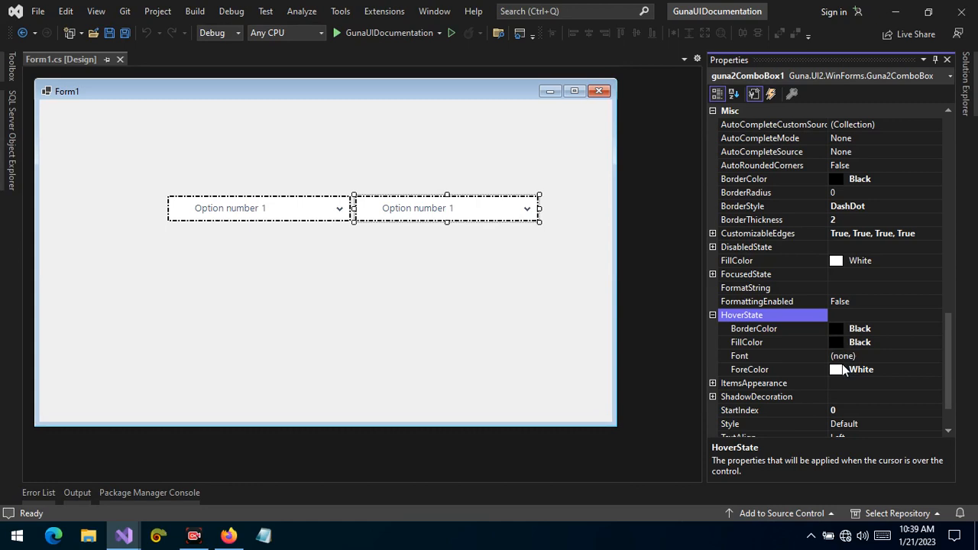
{"action": "left_click", "coordinate": [868, 356]}
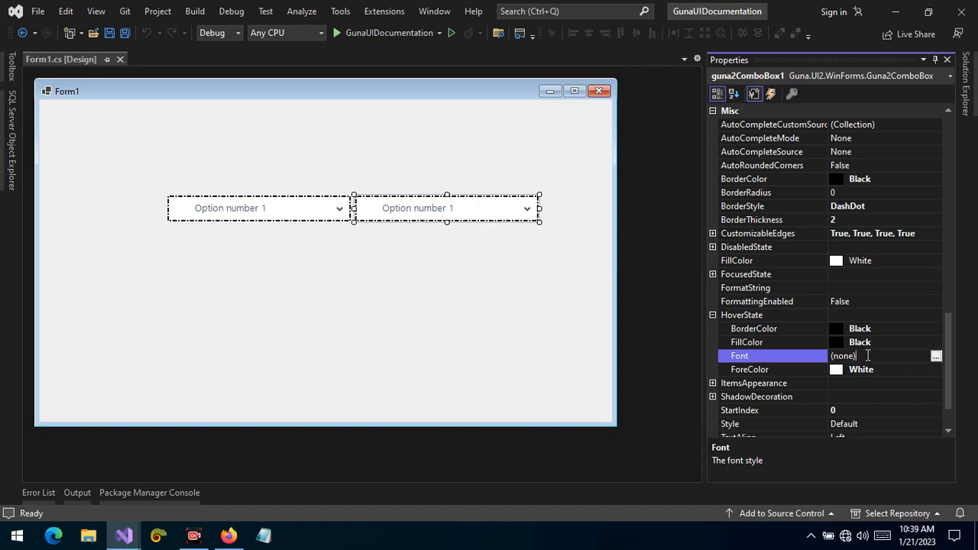
{"action": "left_click", "coordinate": [712, 382]}
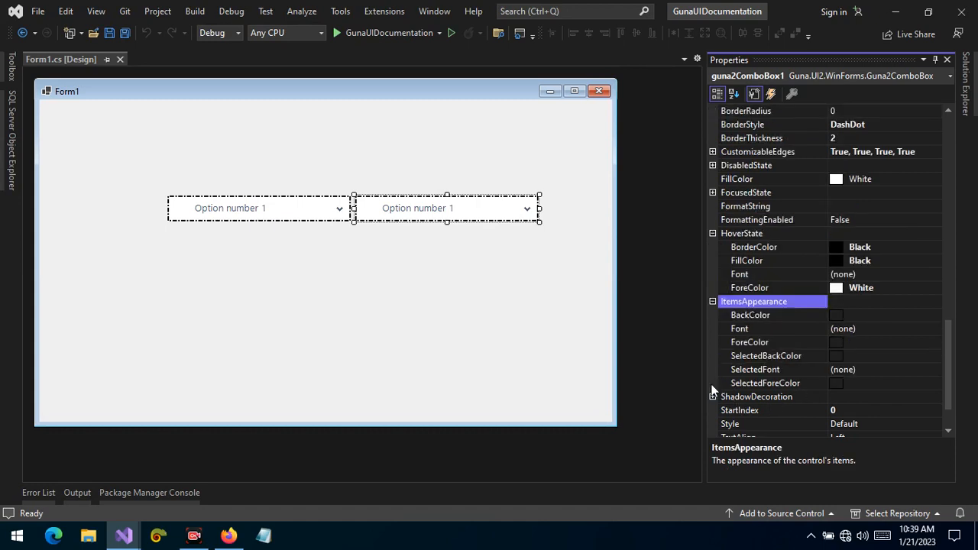
{"action": "left_click", "coordinate": [759, 317]}
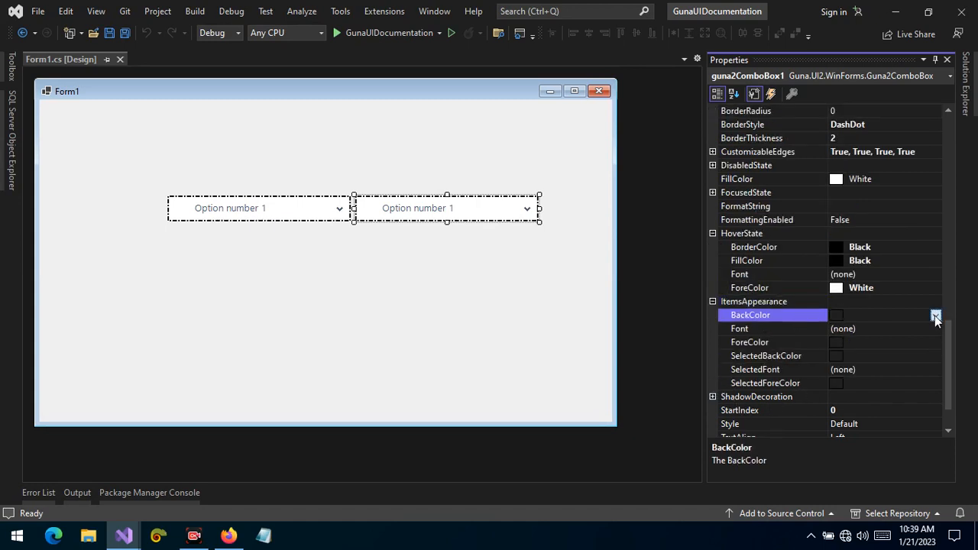
{"action": "left_click", "coordinate": [934, 315]}
{"action": "left_click", "coordinate": [810, 438]}
Set the right combo box's ItemsAppearance SelectedBackColor to 192, 0, 0 and SelectedForeColor to White
{"action": "double_click", "coordinate": [889, 314]}
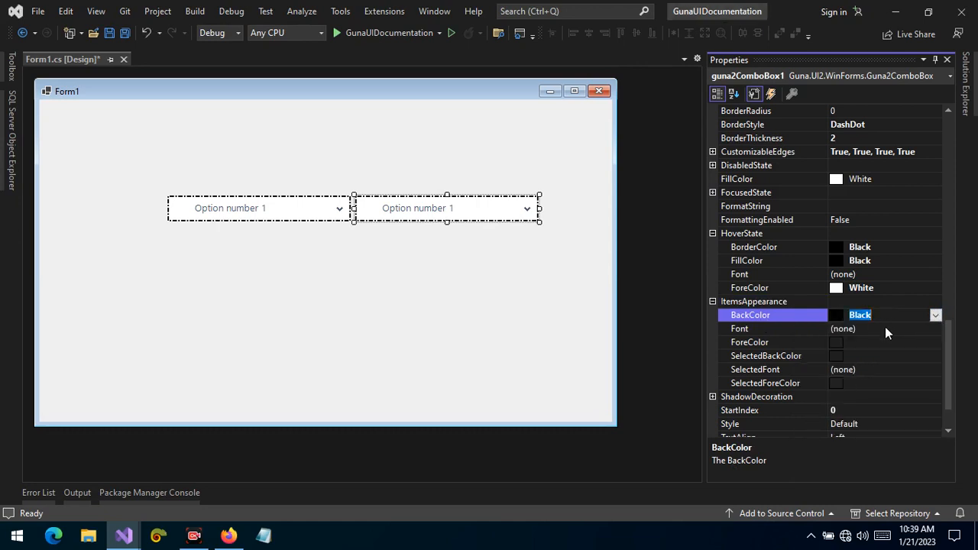
{"action": "left_click", "coordinate": [882, 342]}
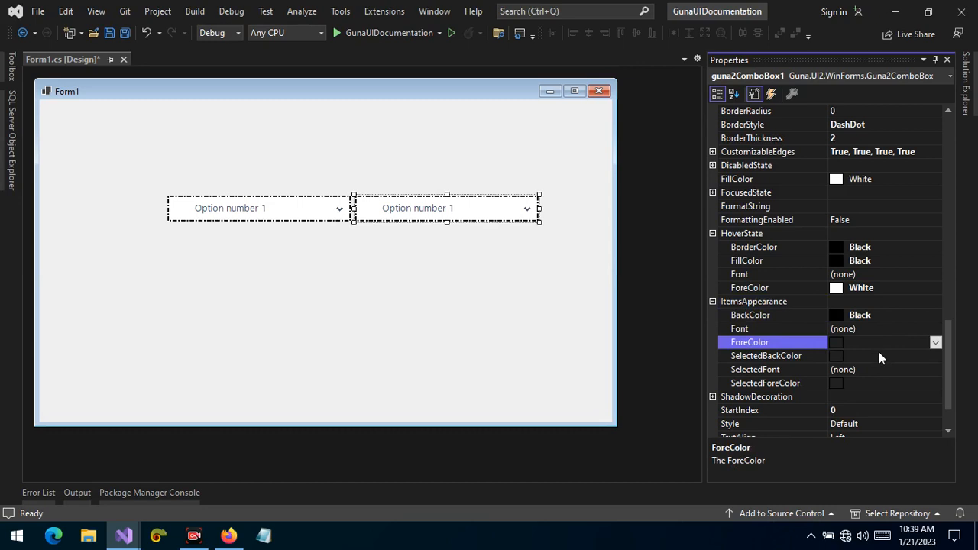
{"action": "left_click", "coordinate": [878, 352]}
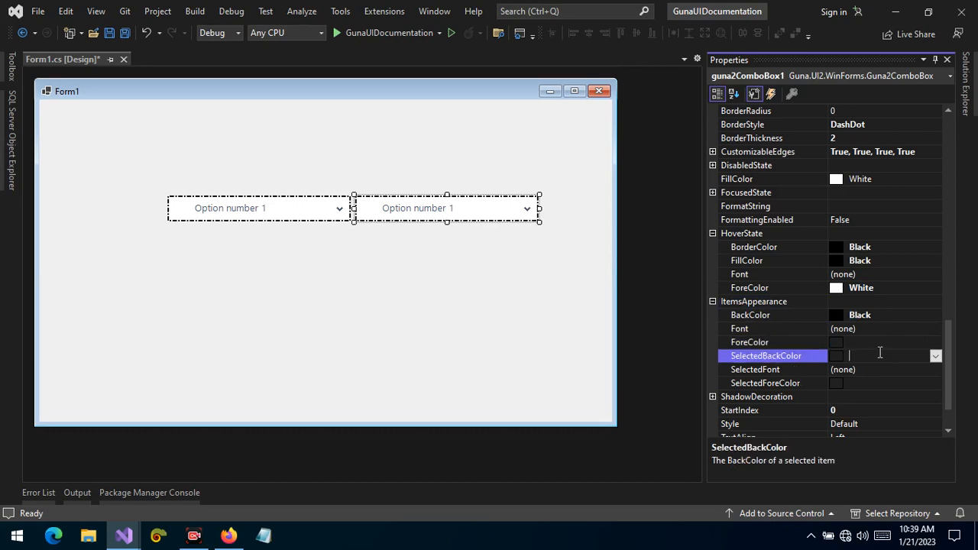
{"action": "left_click", "coordinate": [933, 356]}
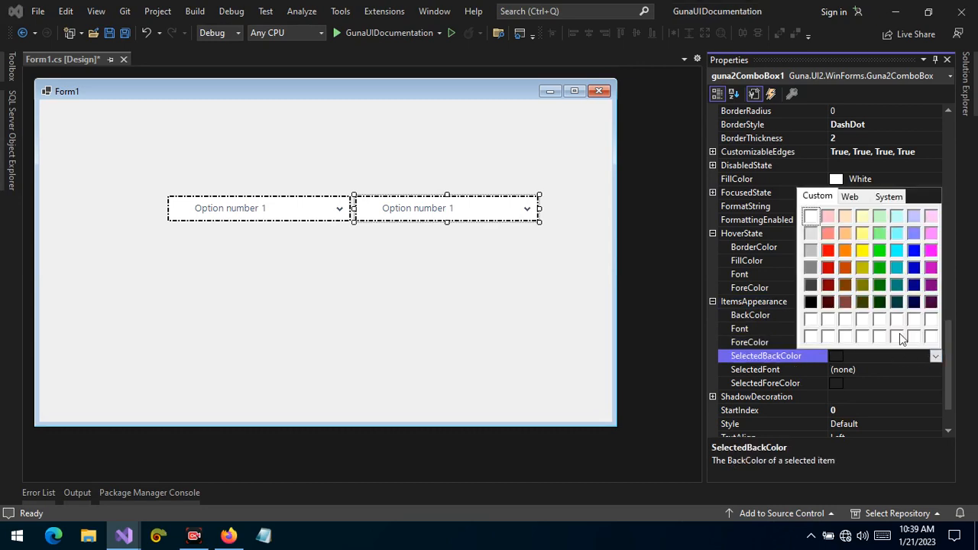
{"action": "left_click", "coordinate": [828, 267]}
{"action": "left_click", "coordinate": [868, 380]}
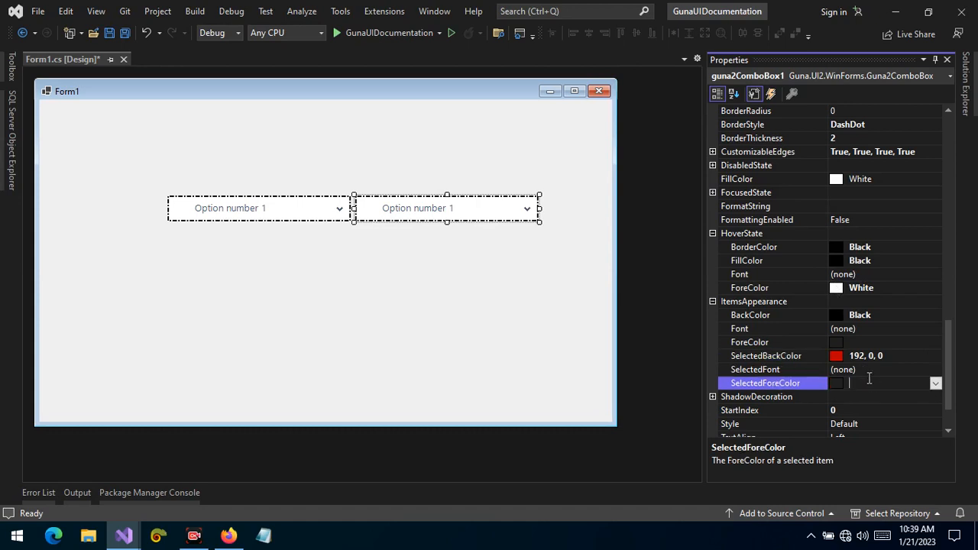
{"action": "left_click", "coordinate": [935, 382]}
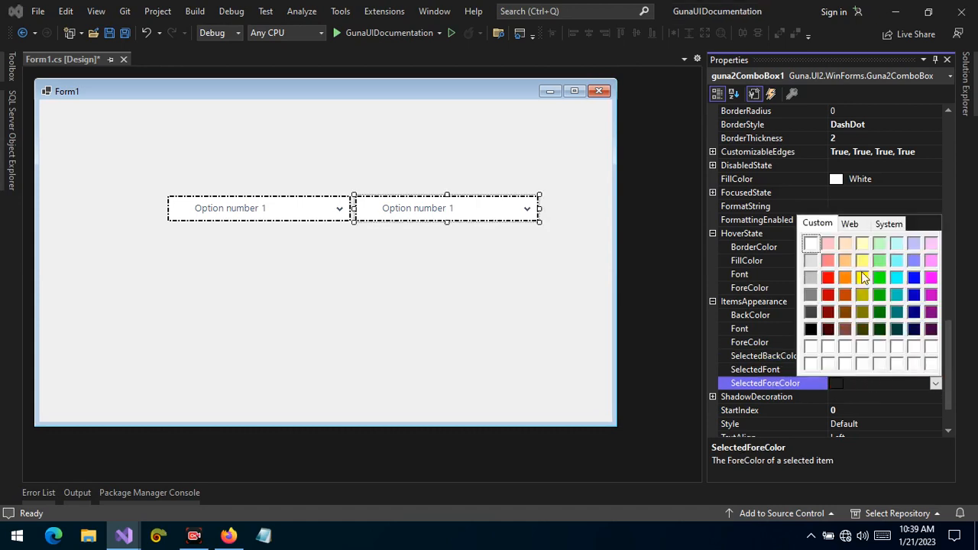
{"action": "left_click", "coordinate": [813, 245]}
{"action": "left_click", "coordinate": [875, 368]}
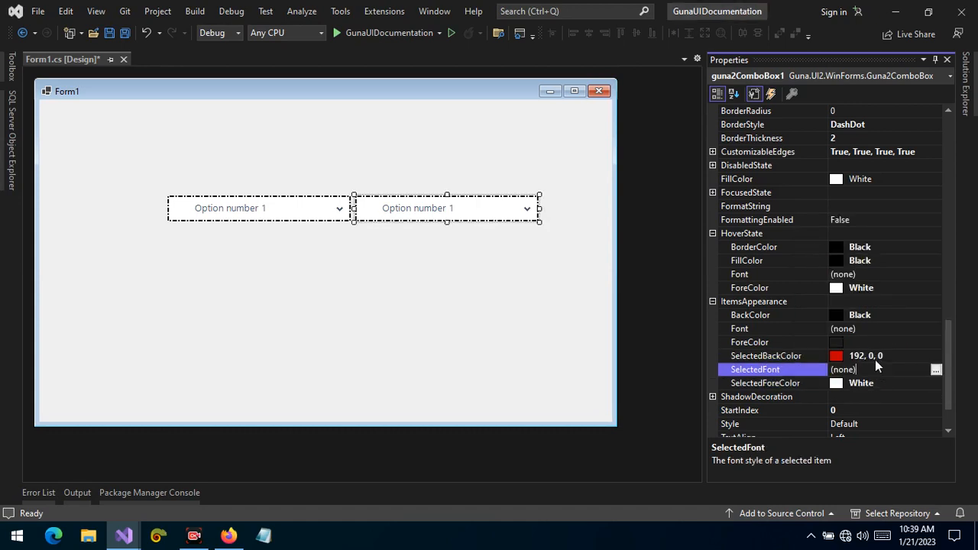
Run the form, test choosing Option number 3 and Option number 4 in the right combo box, and stop debugging
{"action": "left_click", "coordinate": [342, 32]}
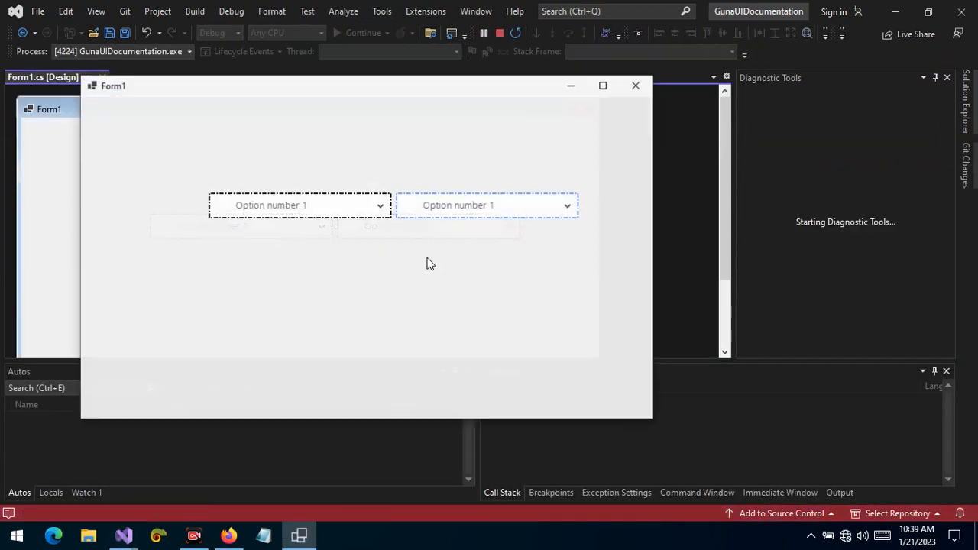
{"action": "left_click", "coordinate": [456, 206]}
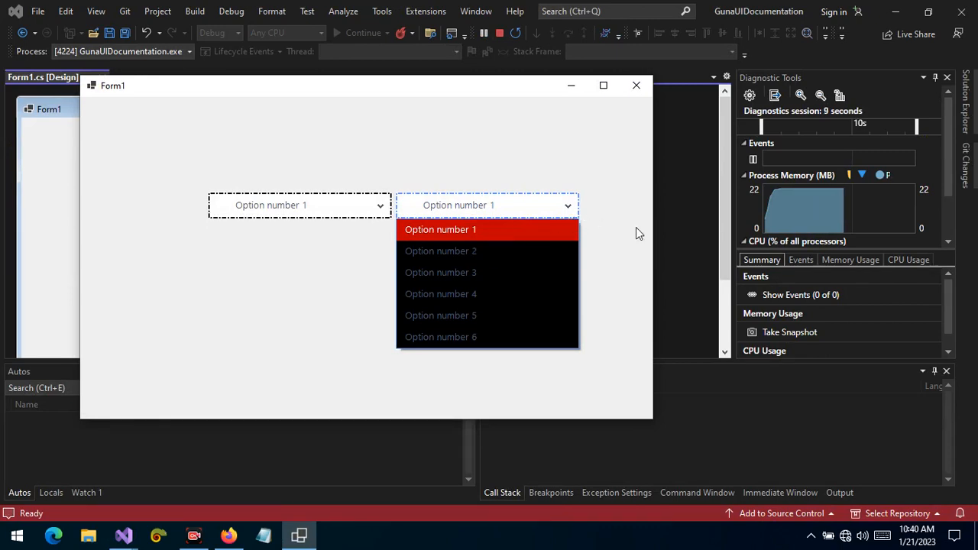
{"action": "left_click", "coordinate": [475, 272]}
{"action": "left_click", "coordinate": [484, 208]}
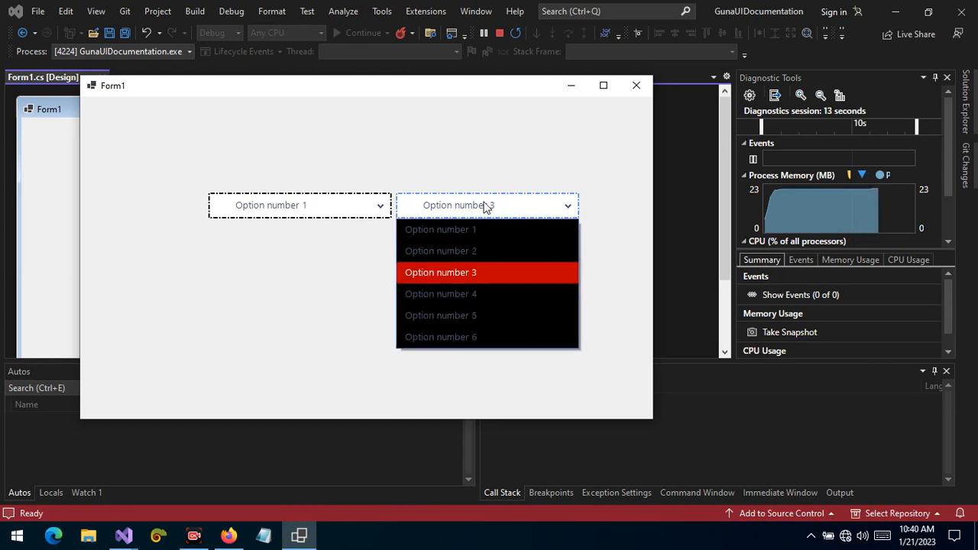
{"action": "left_click", "coordinate": [470, 292]}
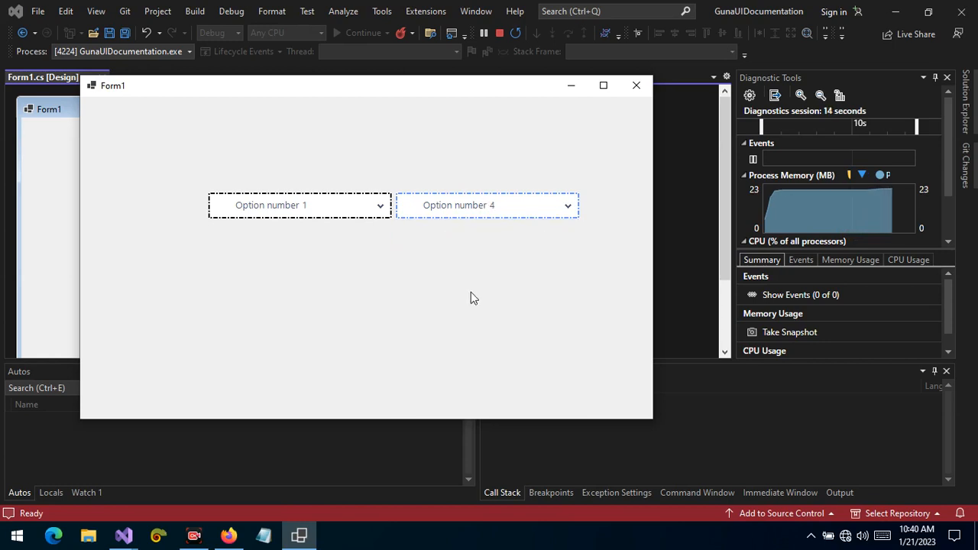
{"action": "left_click", "coordinate": [566, 207]}
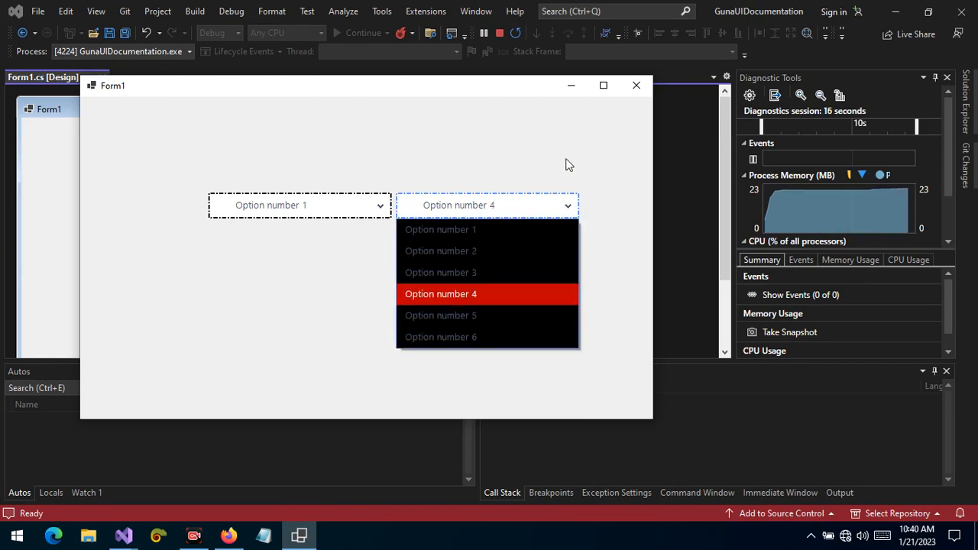
{"action": "left_click", "coordinate": [499, 33]}
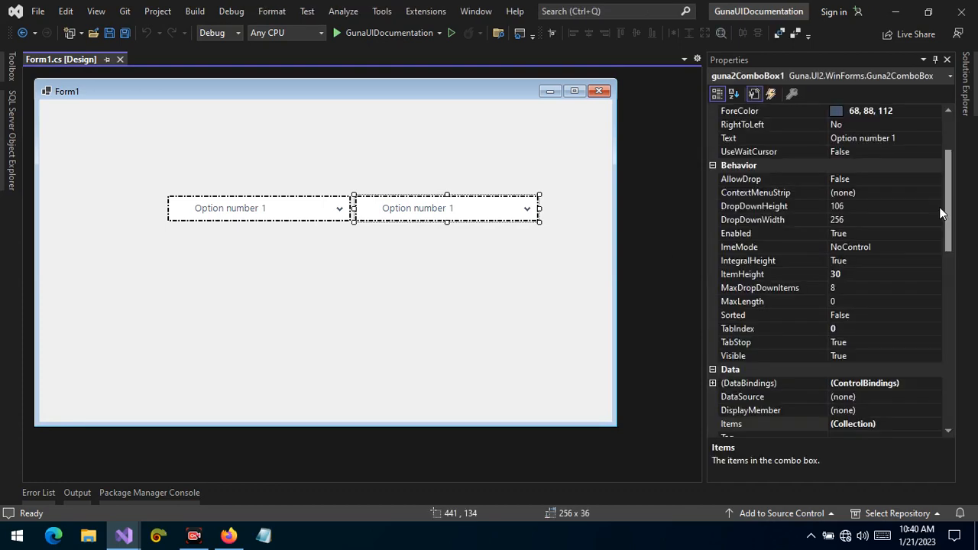
Set the right combo box's Style to Material
{"action": "left_click_drag", "start_coordinate": [953, 198], "coordinate": [954, 405]}
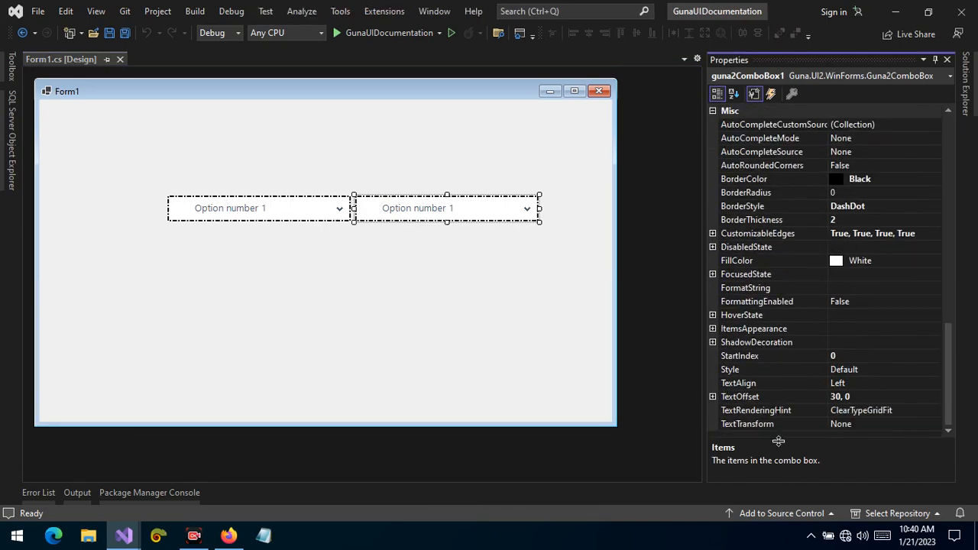
{"action": "left_click", "coordinate": [759, 382]}
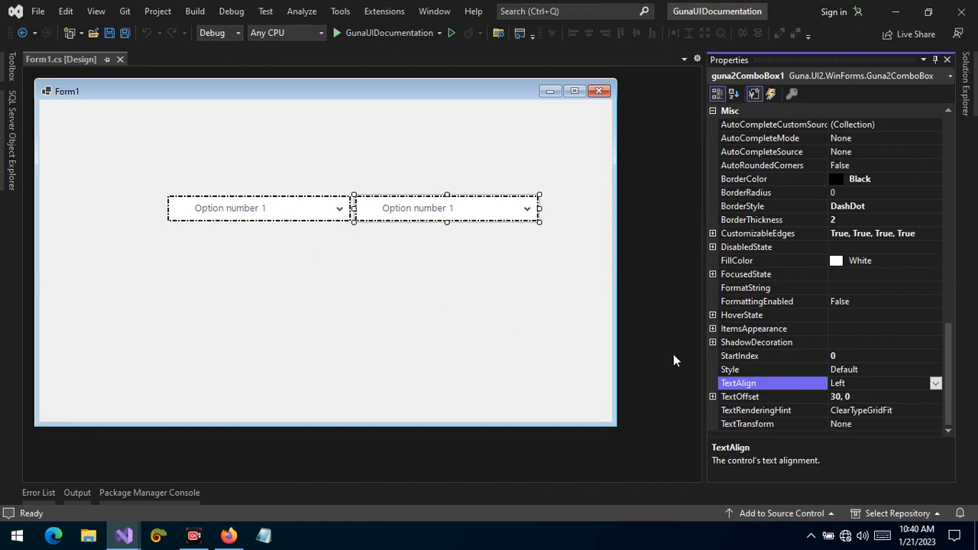
{"action": "left_click", "coordinate": [865, 359]}
{"action": "left_click", "coordinate": [887, 368]}
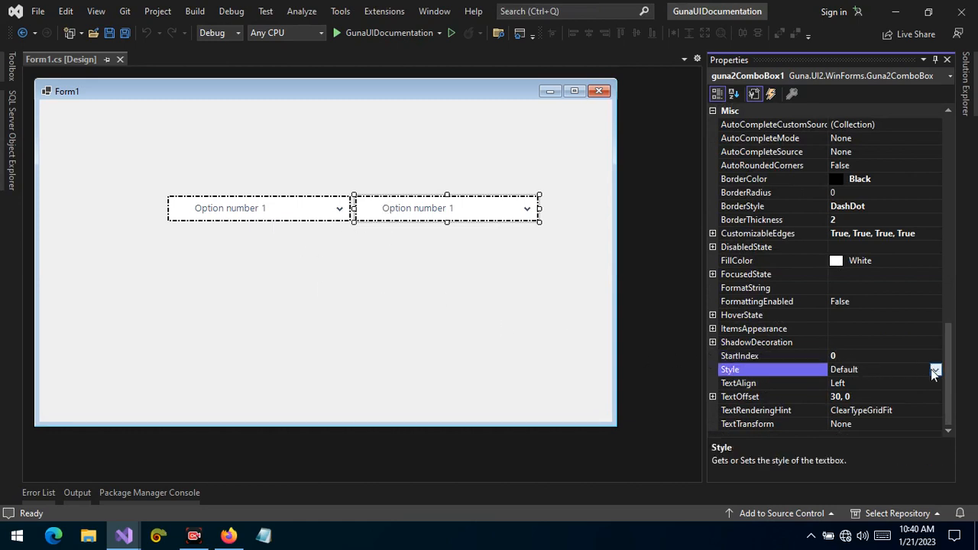
{"action": "left_click", "coordinate": [933, 370]}
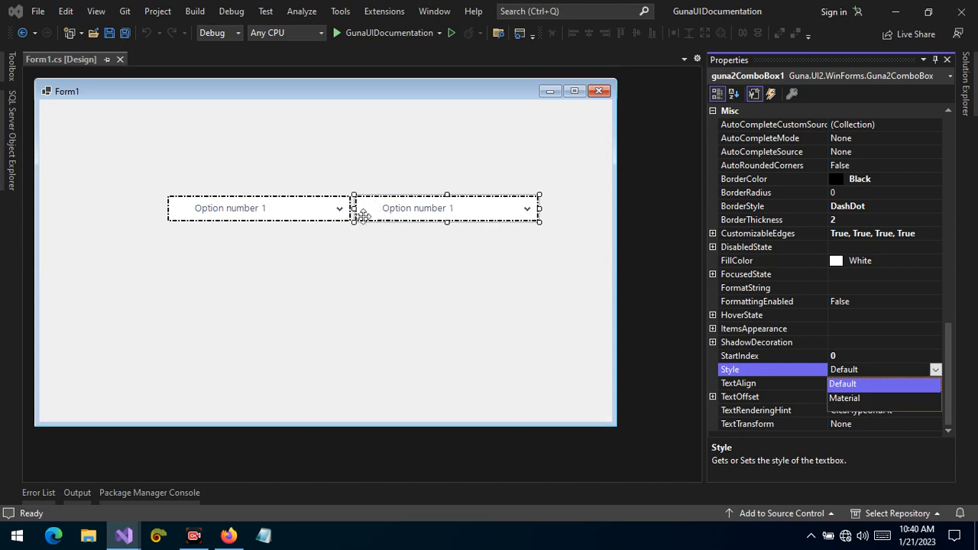
{"action": "left_click", "coordinate": [875, 397]}
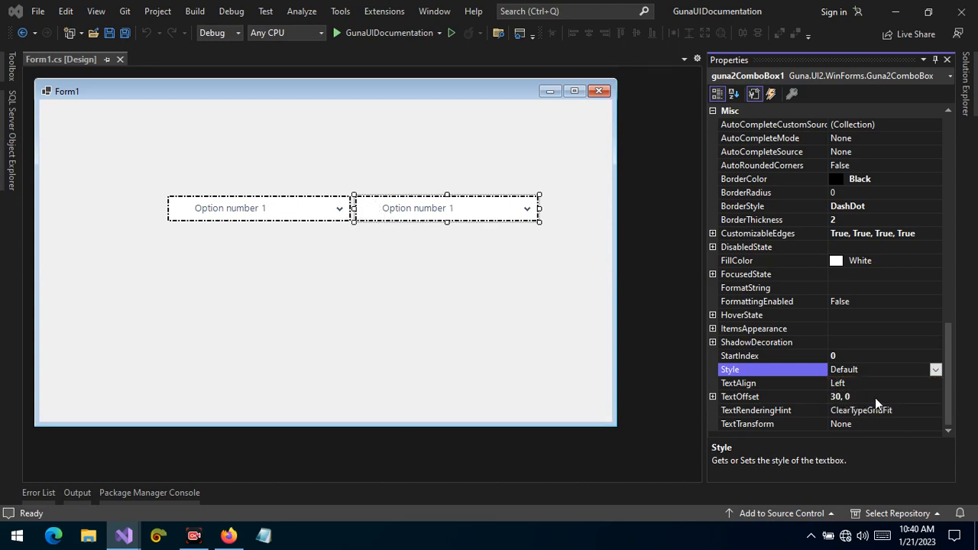
{"action": "left_click", "coordinate": [508, 305]}
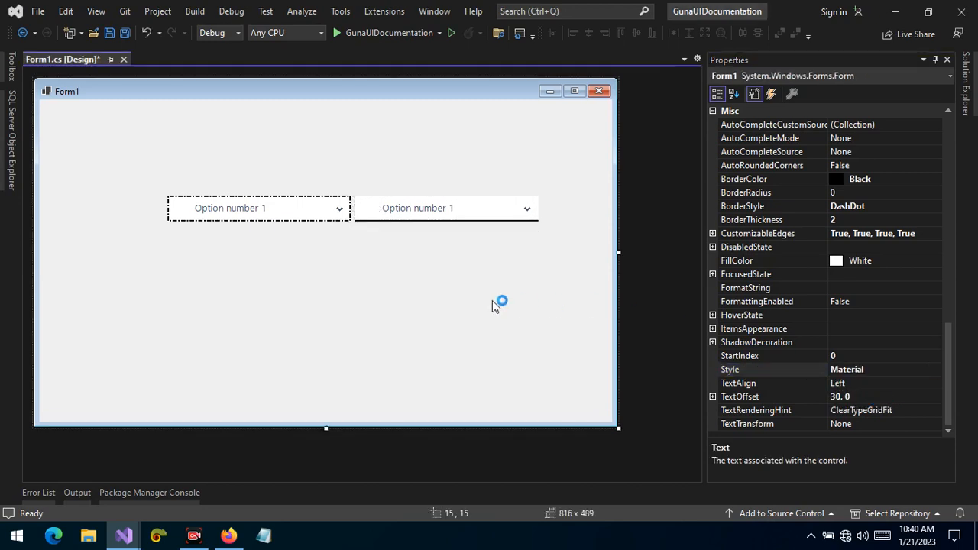
Copy the combo box's White FillColor value and set the form's BackColor to White
{"action": "left_click", "coordinate": [386, 212]}
{"action": "left_click", "coordinate": [321, 211]}
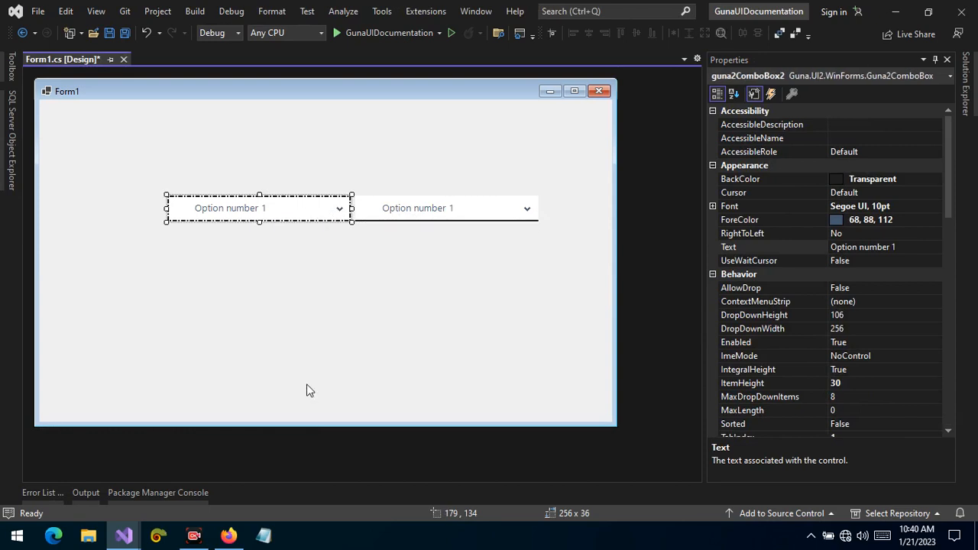
{"action": "left_click", "coordinate": [484, 350]}
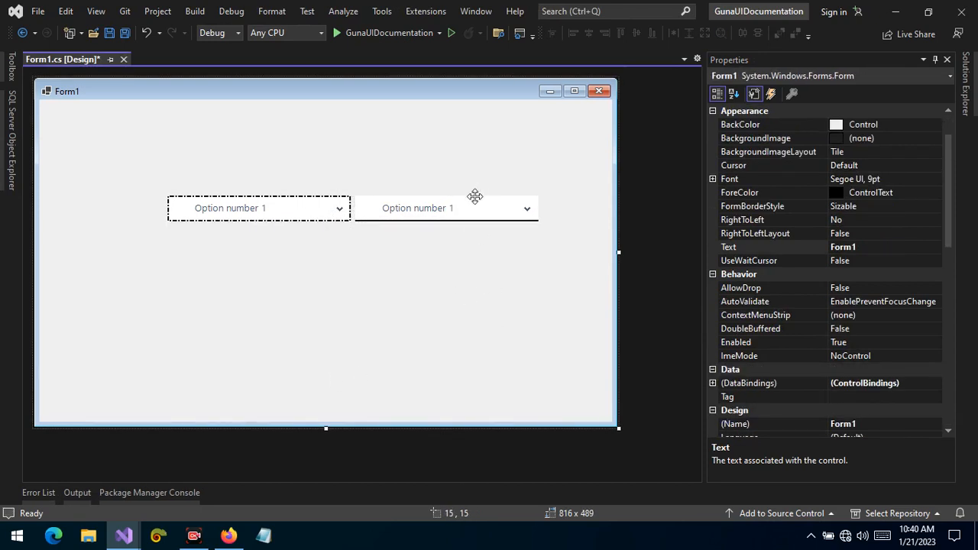
{"action": "left_click", "coordinate": [434, 201]}
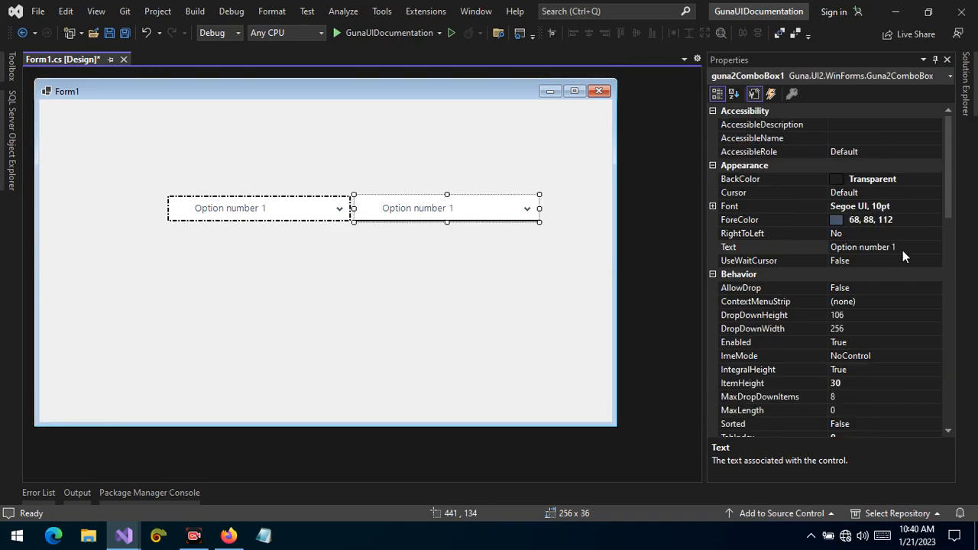
{"action": "left_click_drag", "start_coordinate": [944, 197], "coordinate": [964, 409]}
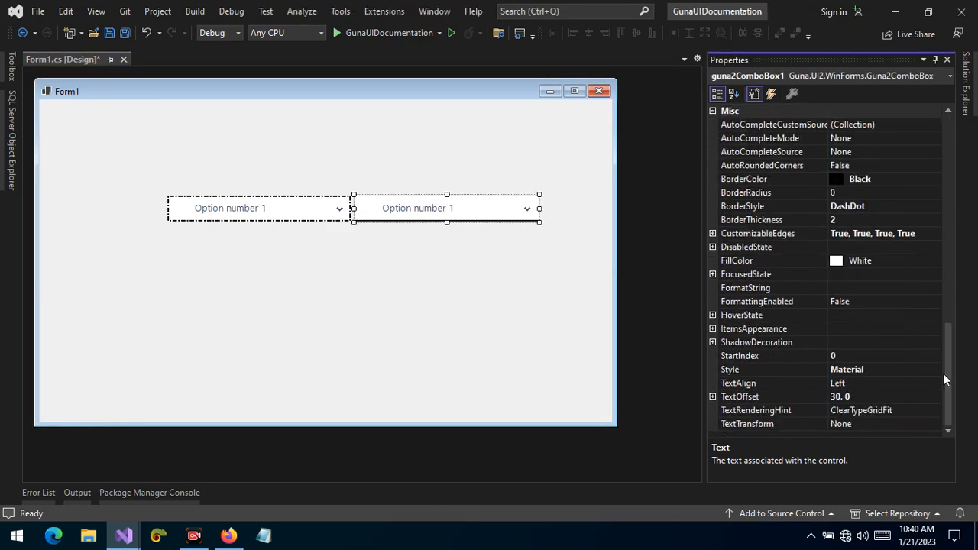
{"action": "left_click", "coordinate": [740, 260]}
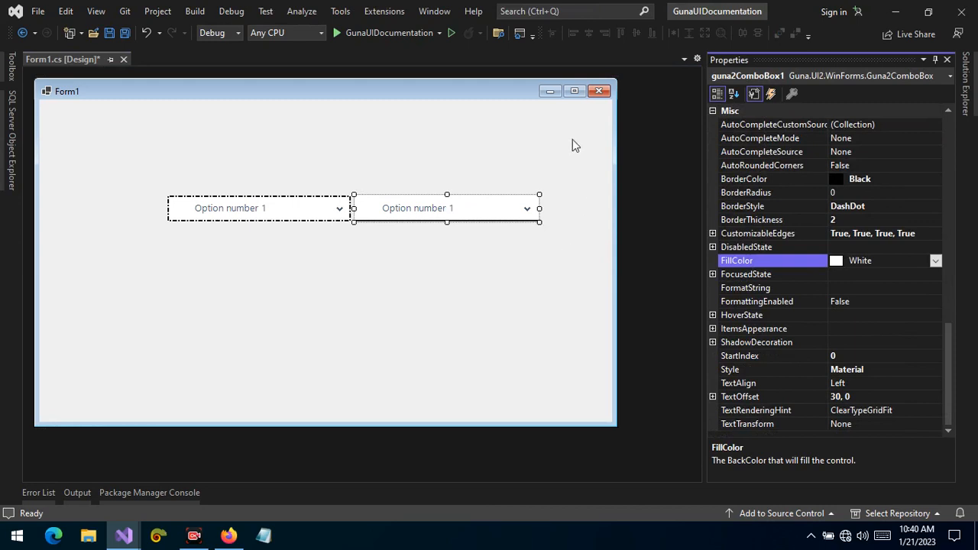
{"action": "double_click", "coordinate": [876, 259]}
{"action": "key", "text": "ctrl+c"}
{"action": "left_click", "coordinate": [480, 302]}
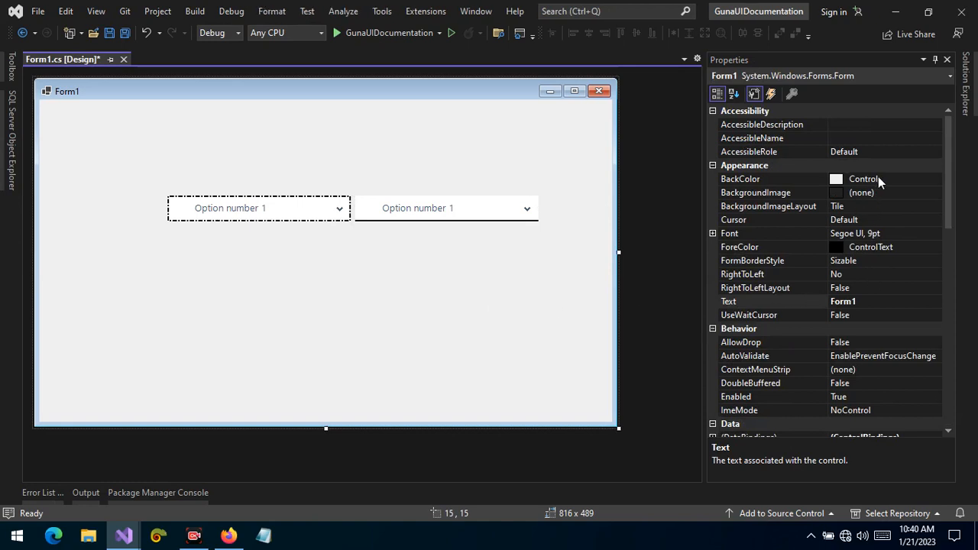
{"action": "double_click", "coordinate": [877, 178]}
{"action": "key", "text": "ctrl+v"}
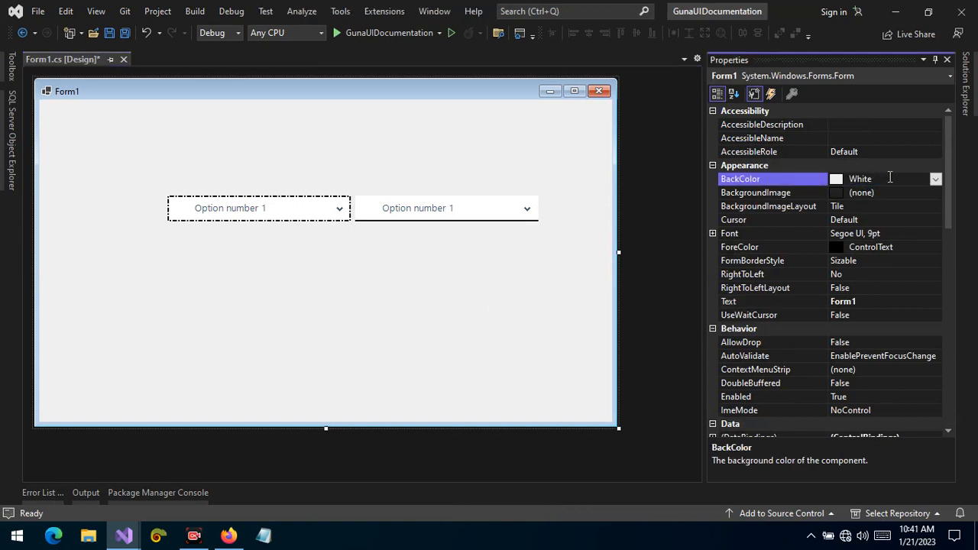
{"action": "key", "text": "Return"}
{"action": "left_click", "coordinate": [497, 283]}
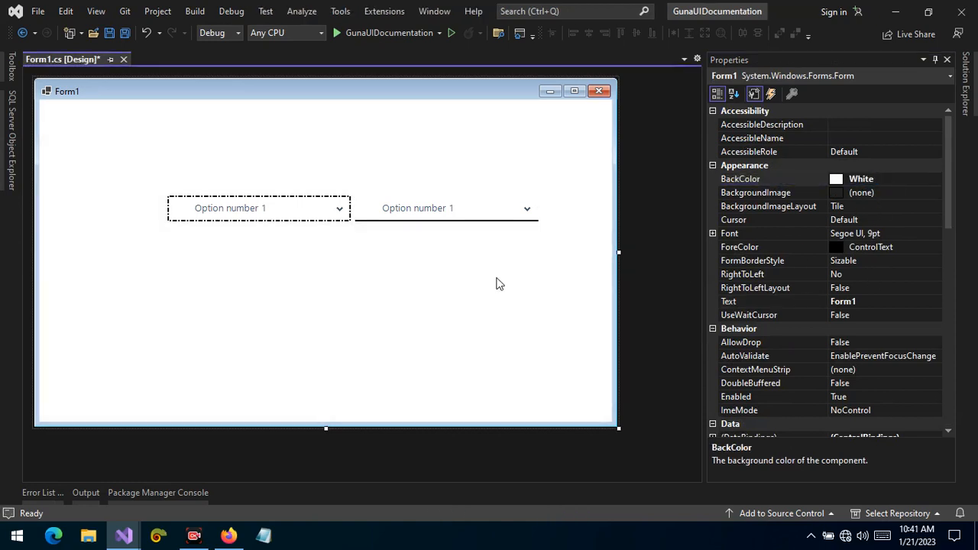
Set the right combo box's TextTransform to UpperCase
{"action": "left_click", "coordinate": [461, 220]}
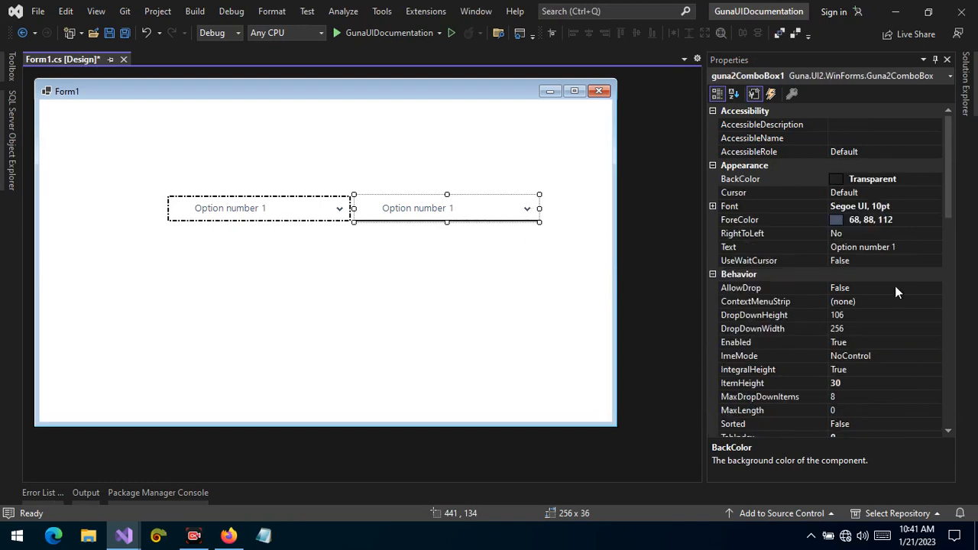
{"action": "scroll", "coordinate": [896, 290], "scroll_direction": "down", "scroll_amount": 15}
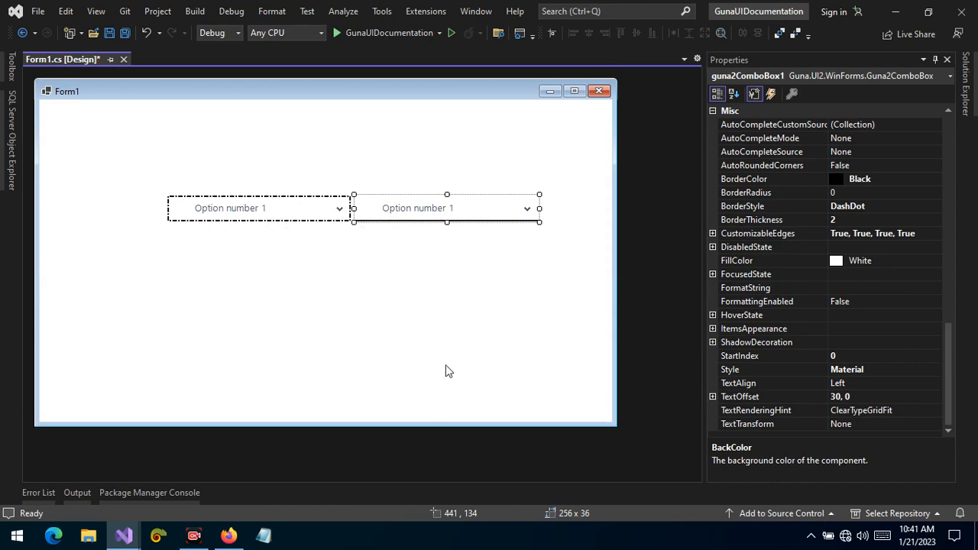
{"action": "left_click", "coordinate": [761, 425]}
{"action": "double_click", "coordinate": [863, 425]}
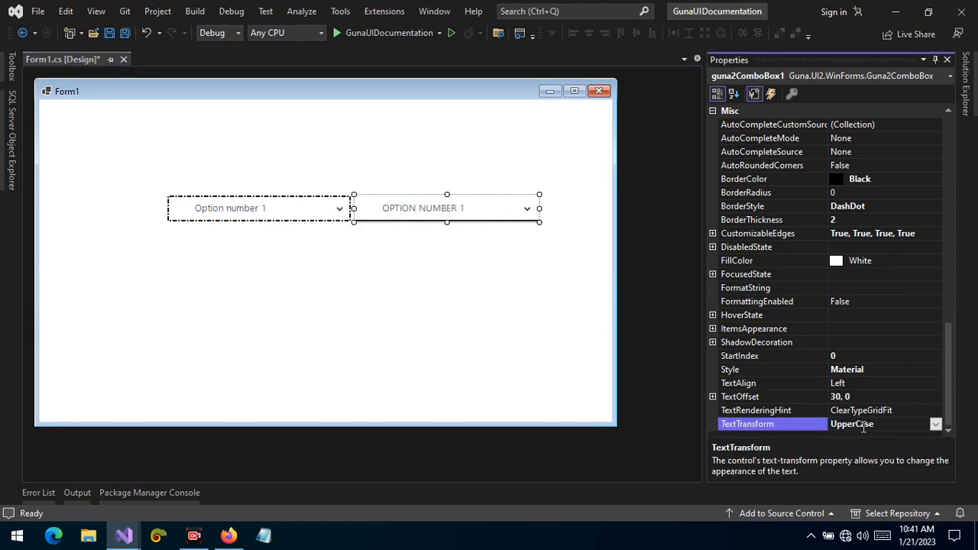
{"action": "double_click", "coordinate": [863, 425]}
{"action": "double_click", "coordinate": [863, 425]}
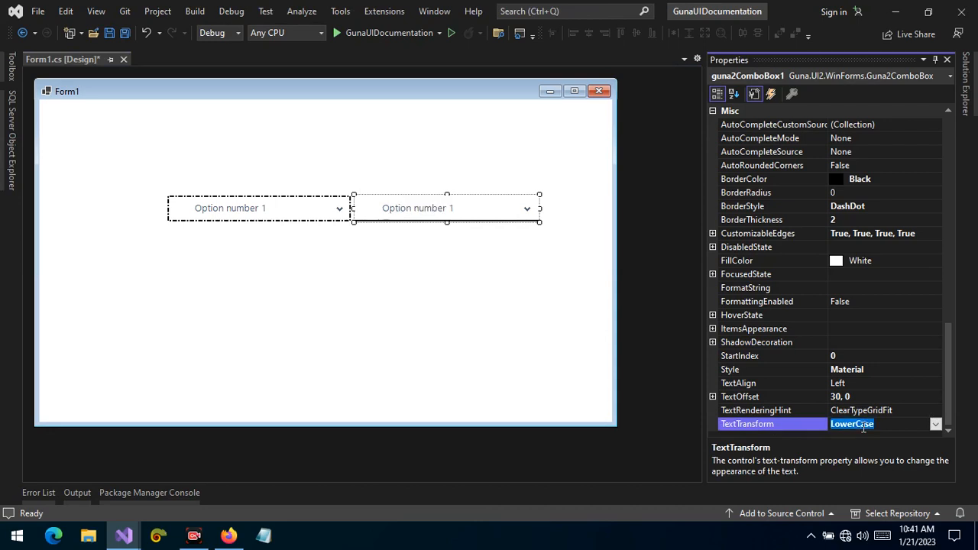
{"action": "double_click", "coordinate": [863, 426]}
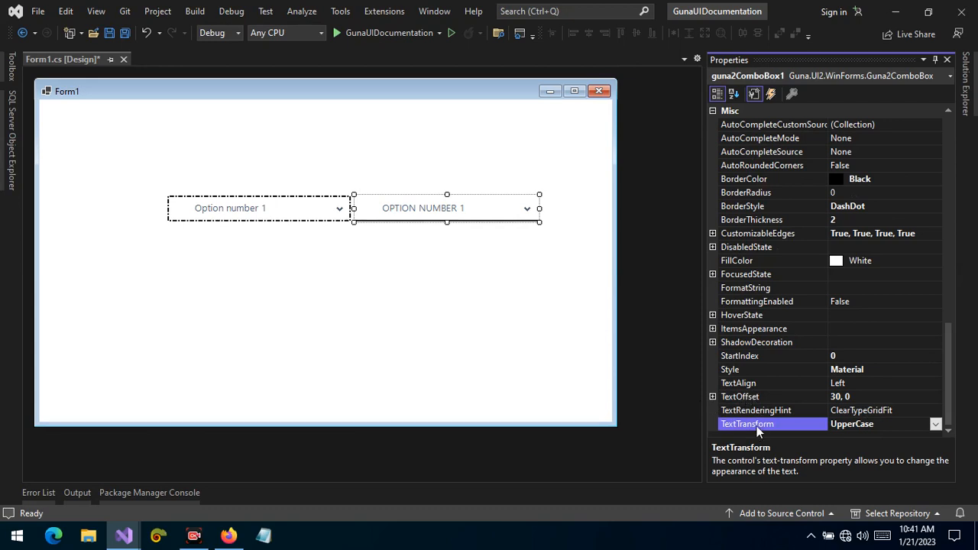
{"action": "left_click", "coordinate": [757, 399]}
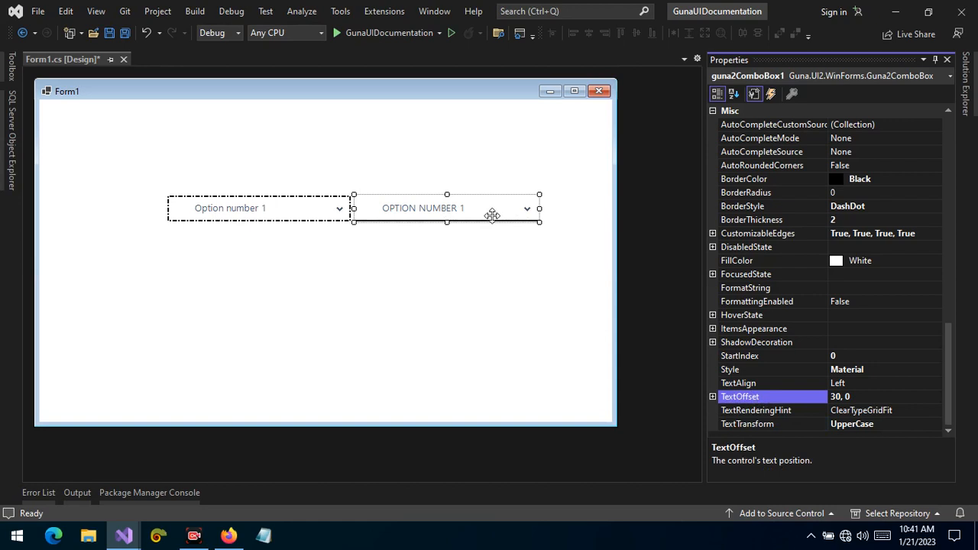
{"action": "left_click", "coordinate": [759, 424]}
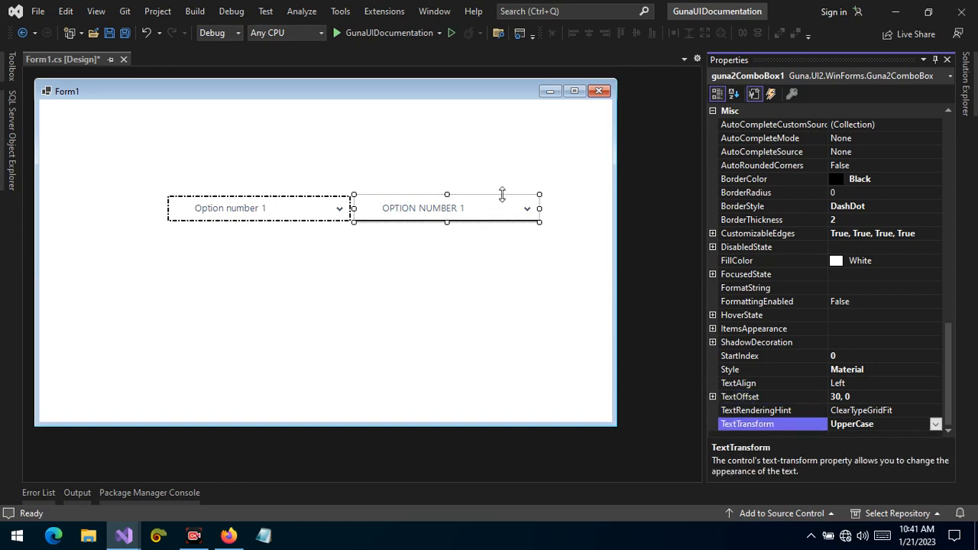
{"action": "left_click", "coordinate": [725, 277]}
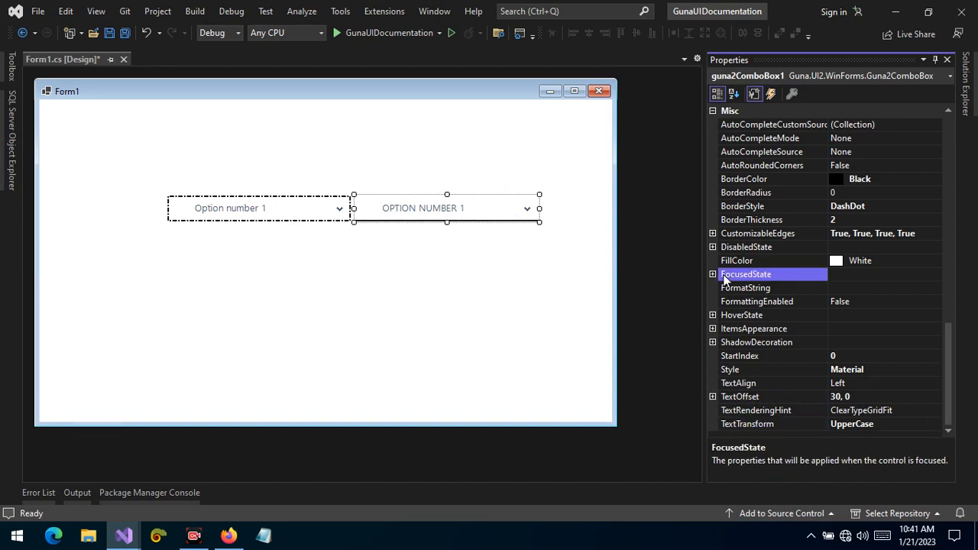
Expand the right combo box's FocusedState and DisabledState groups and set the DisabledState BorderColor to 224, 224, 224
{"action": "left_click", "coordinate": [712, 274]}
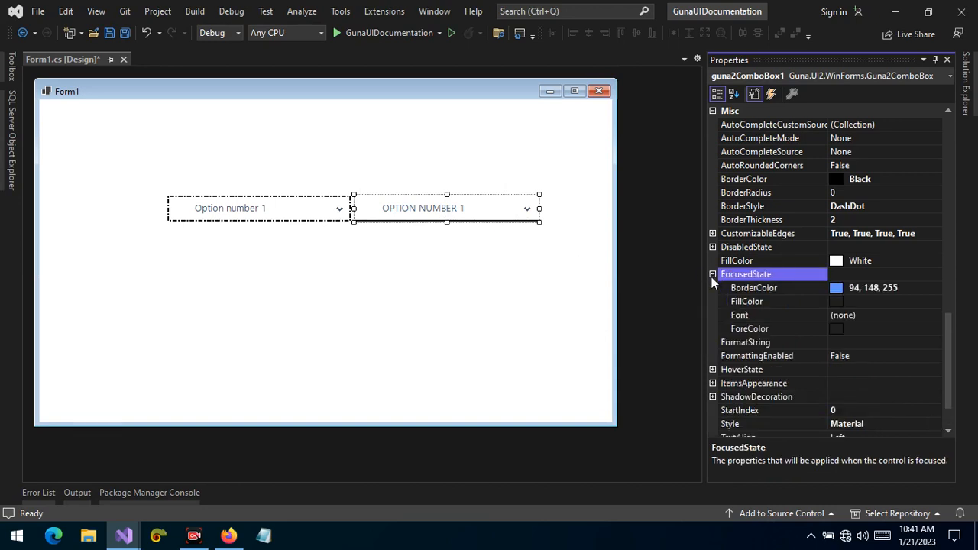
{"action": "left_click", "coordinate": [750, 291]}
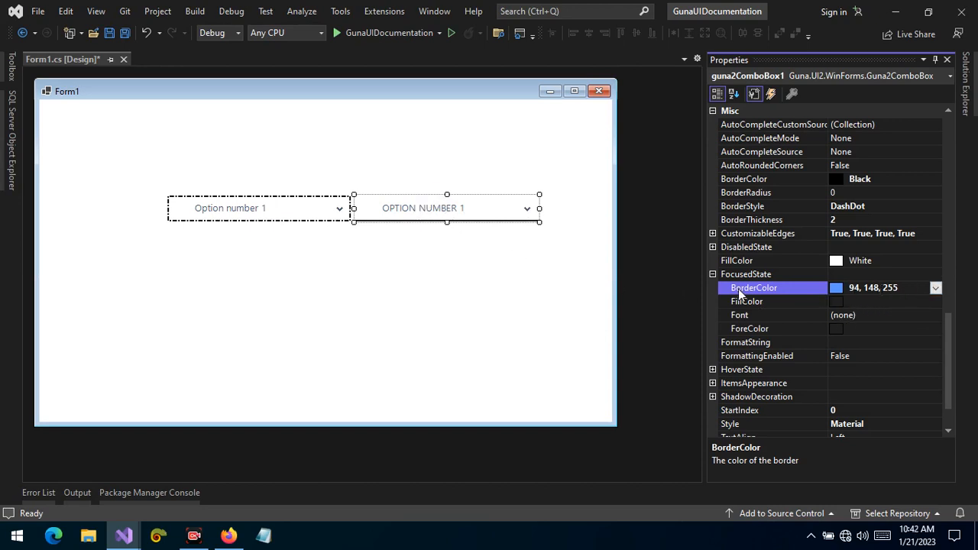
{"action": "left_click", "coordinate": [710, 247]}
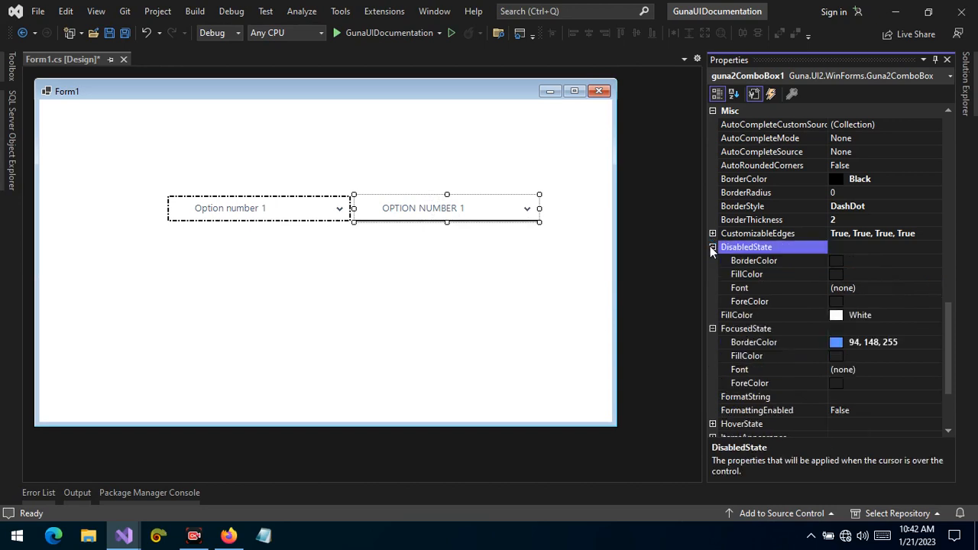
{"action": "left_click", "coordinate": [763, 263]}
{"action": "left_click", "coordinate": [935, 260]}
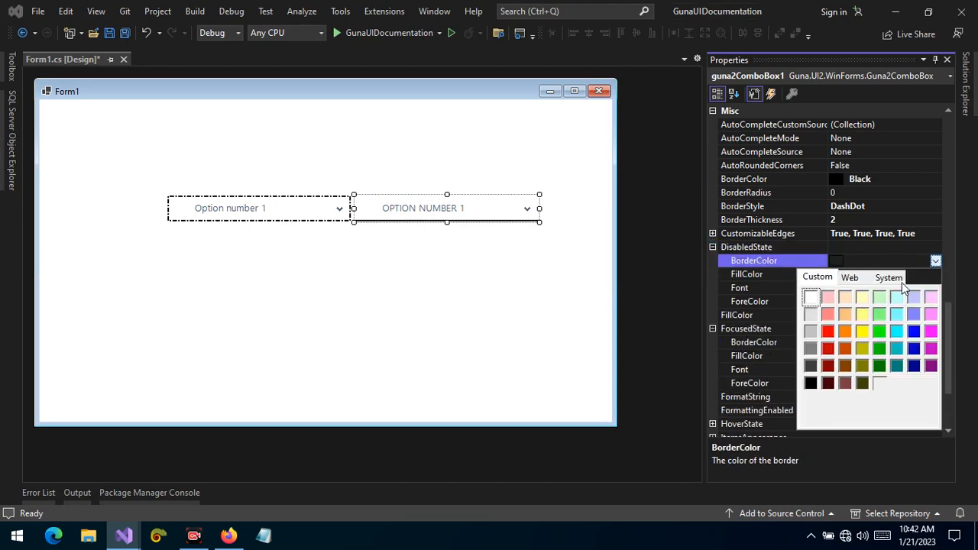
{"action": "key", "text": "Escape"}
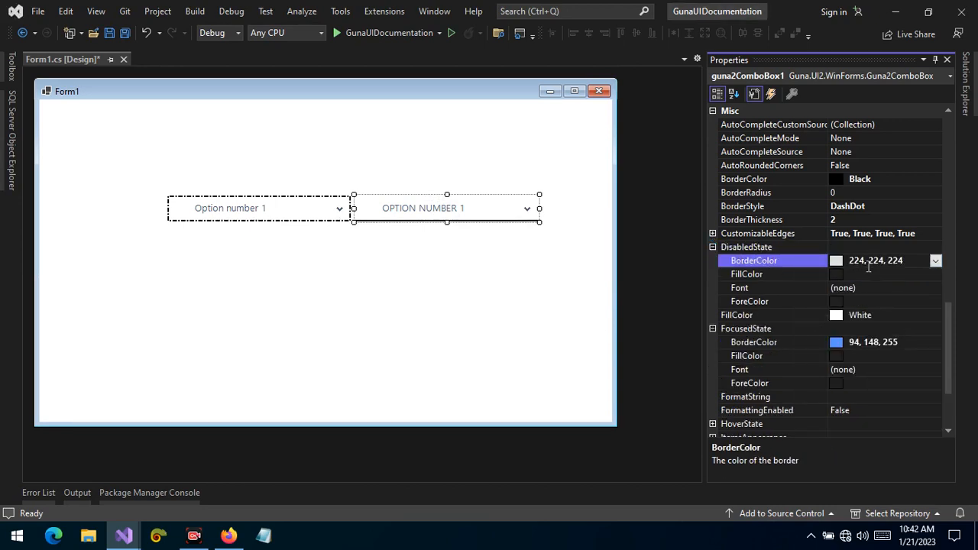
Copy the DisabledState BorderColor value and paste it as the DisabledState FillColor
{"action": "left_click", "coordinate": [867, 265]}
{"action": "key", "text": "ctrl+c"}
{"action": "left_click", "coordinate": [852, 274]}
{"action": "key", "text": "ctrl+v"}
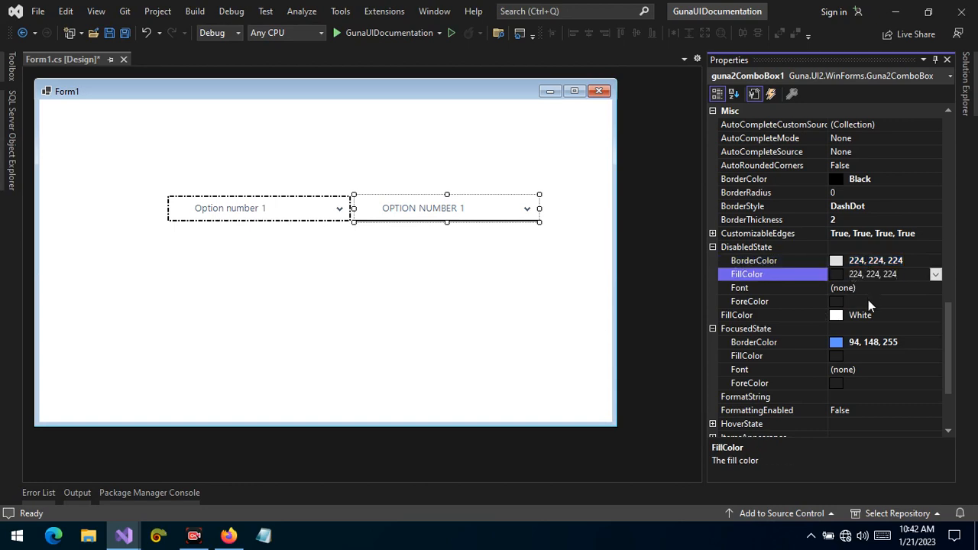
Set the right combo box's DisabledState ForeColor to Silver
{"action": "left_click", "coordinate": [867, 301]}
{"action": "left_click", "coordinate": [935, 301]}
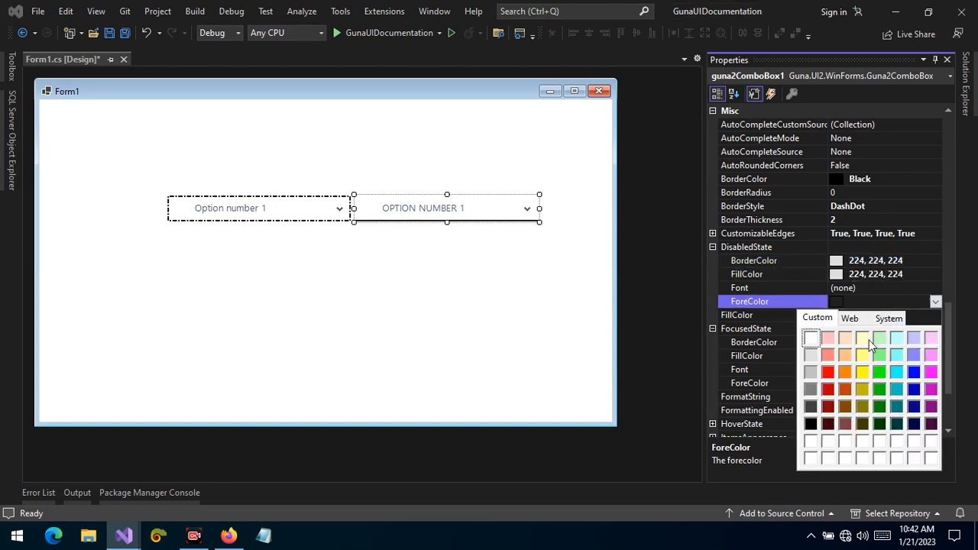
{"action": "left_click", "coordinate": [811, 372]}
{"action": "left_click", "coordinate": [767, 288]}
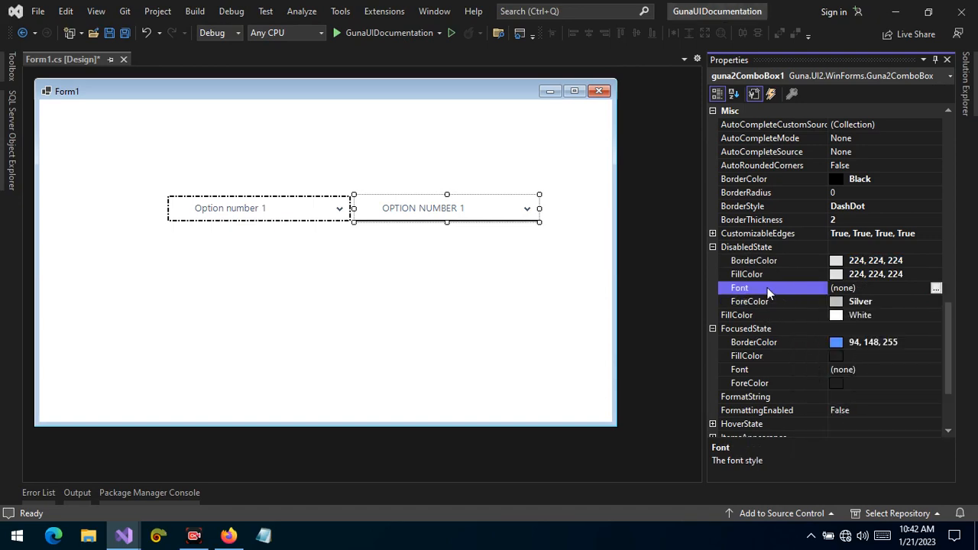
Set the right combo box's Enabled property to False
{"action": "left_click_drag", "start_coordinate": [951, 317], "coordinate": [973, 141]}
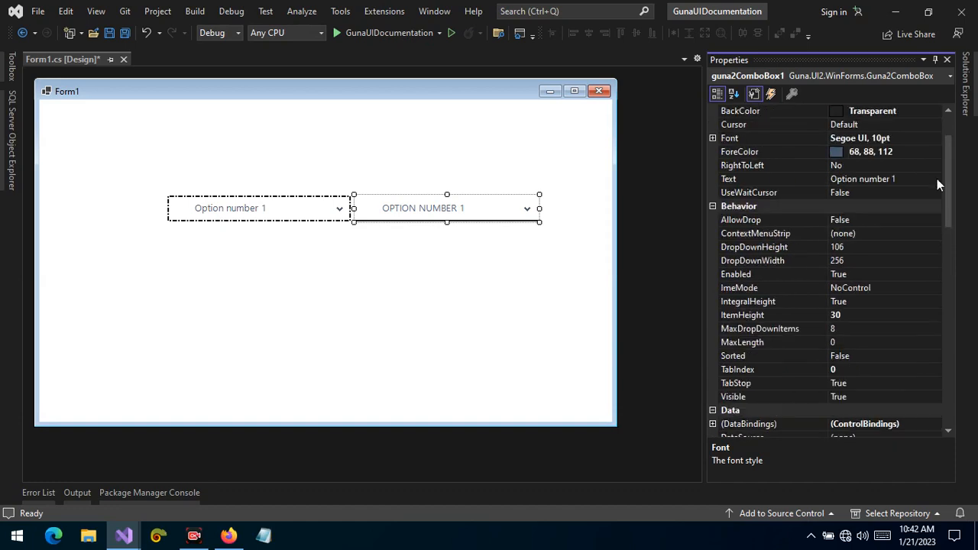
{"action": "scroll", "coordinate": [824, 260], "scroll_direction": "down", "scroll_amount": 2}
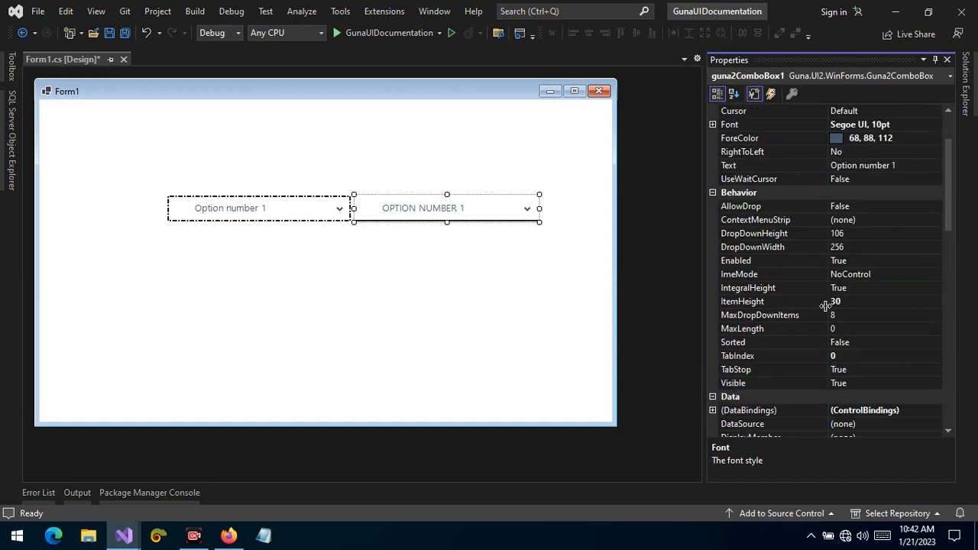
{"action": "left_click", "coordinate": [818, 260]}
{"action": "double_click", "coordinate": [844, 261]}
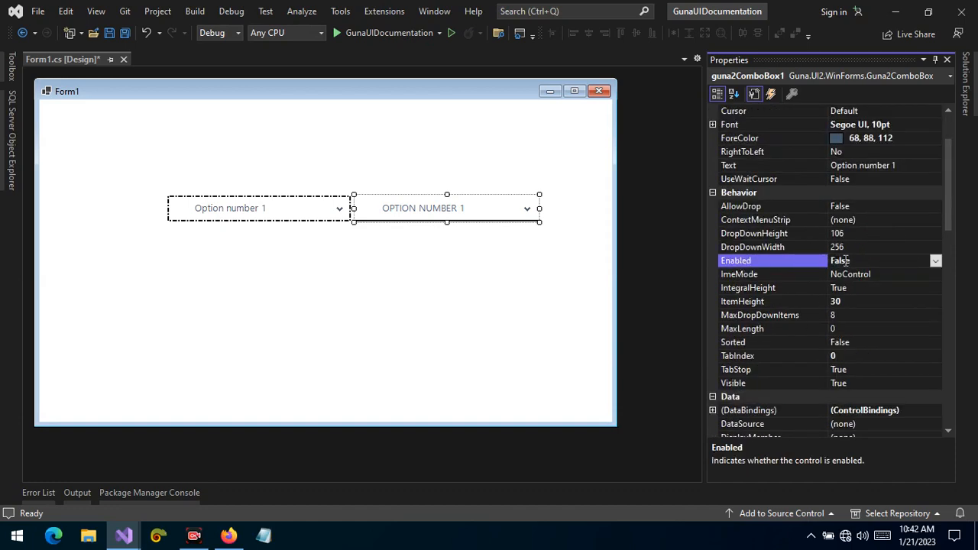
Run the form, try the disabled right combo box, and stop debugging
{"action": "left_click", "coordinate": [509, 212]}
{"action": "left_click", "coordinate": [368, 31]}
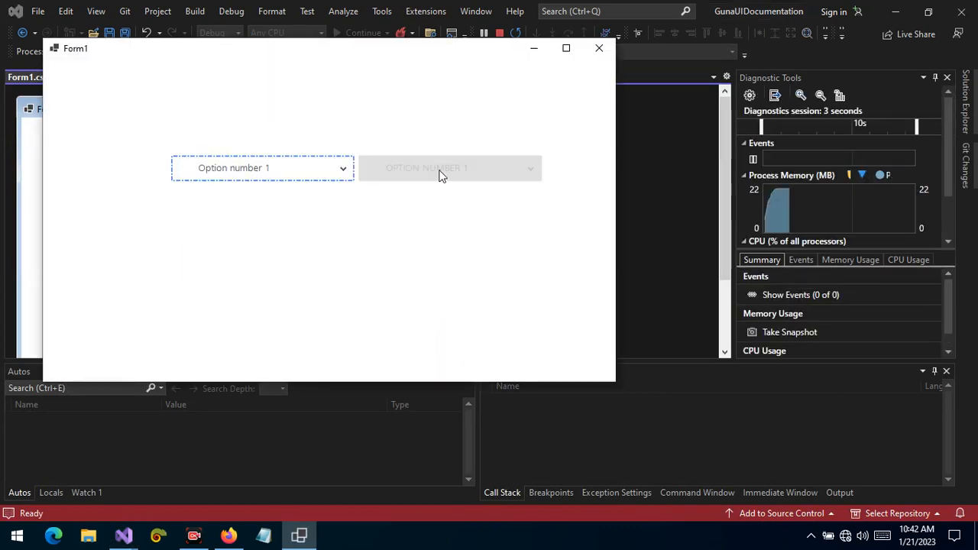
{"action": "left_click", "coordinate": [476, 535]}
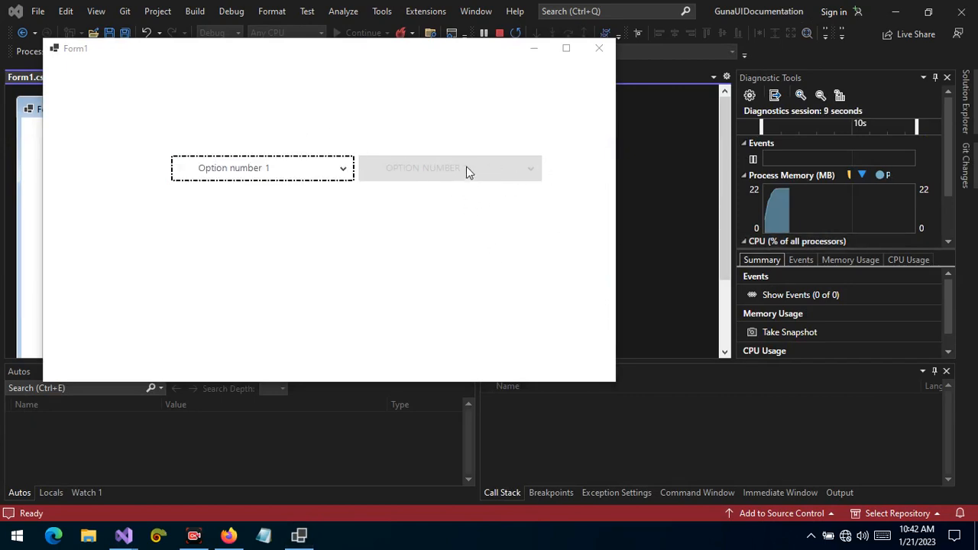
{"action": "left_click_drag", "start_coordinate": [437, 58], "coordinate": [495, 114]}
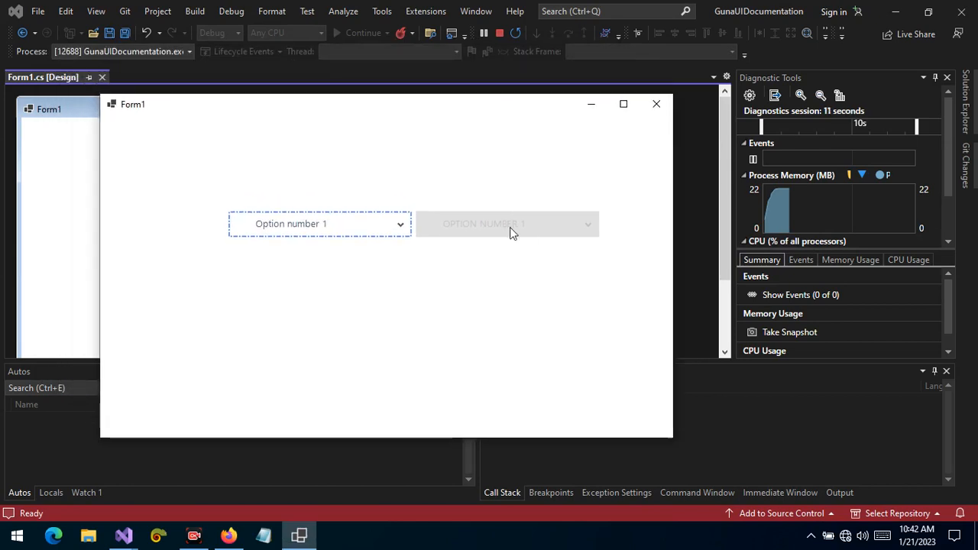
{"action": "left_click", "coordinate": [565, 547]}
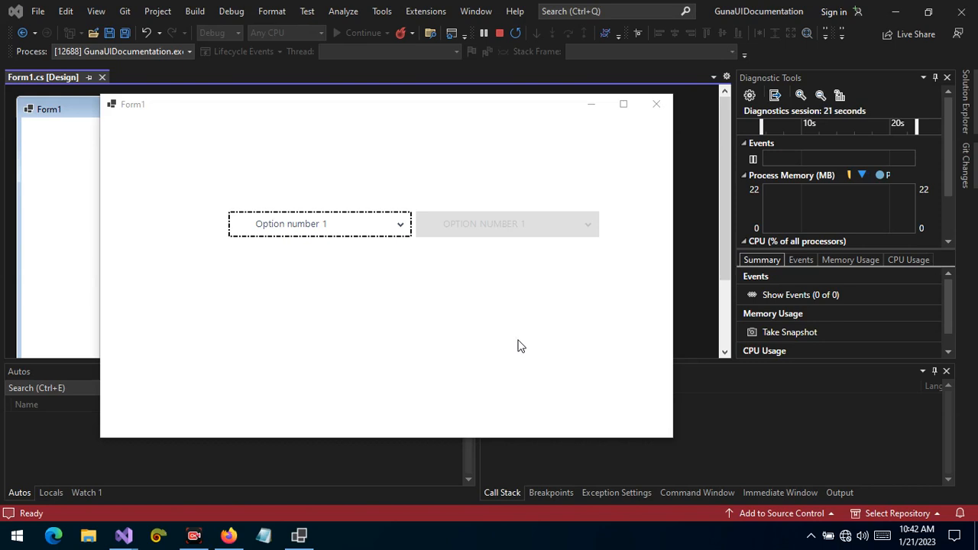
{"action": "left_click", "coordinate": [530, 223]}
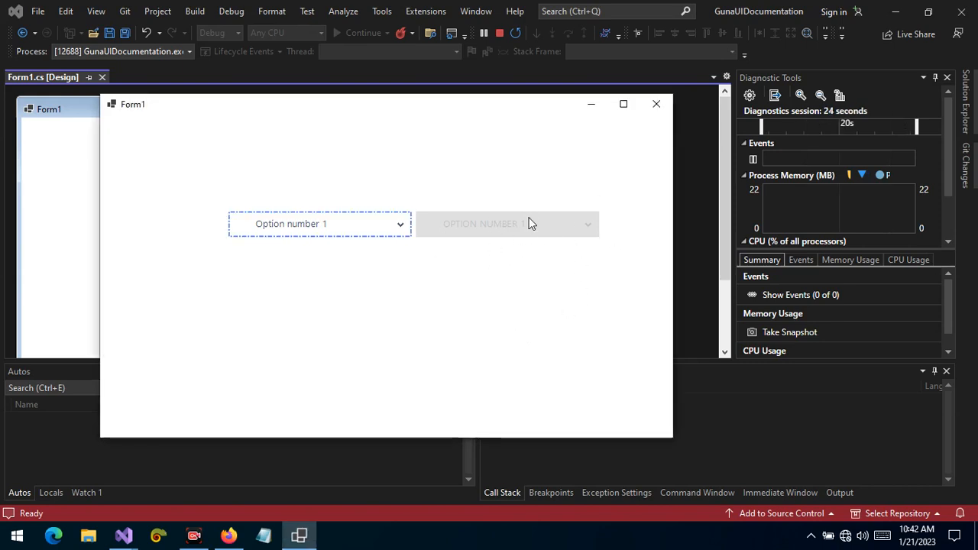
{"action": "left_click", "coordinate": [498, 33]}
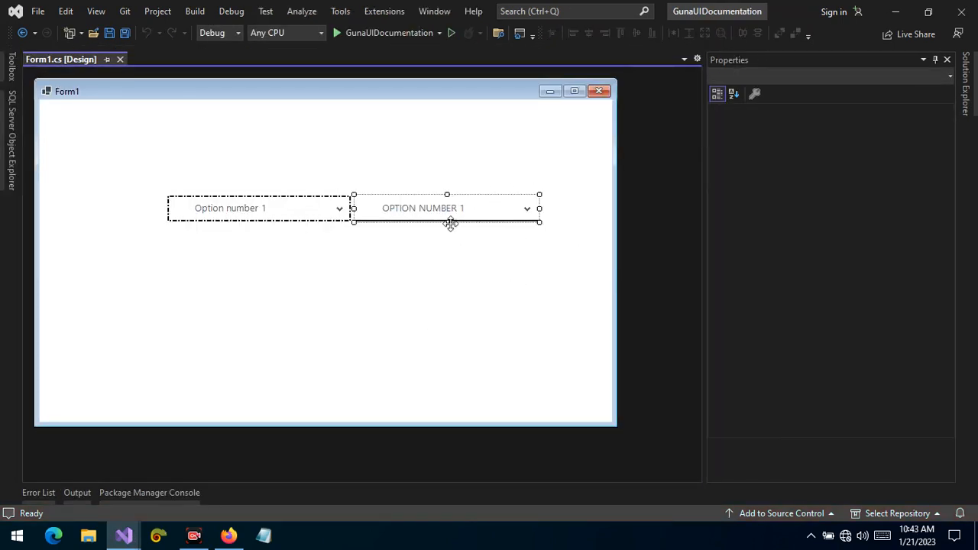
Select the left combo box and set its AutoRoundedCorners to True
{"action": "left_click", "coordinate": [501, 191]}
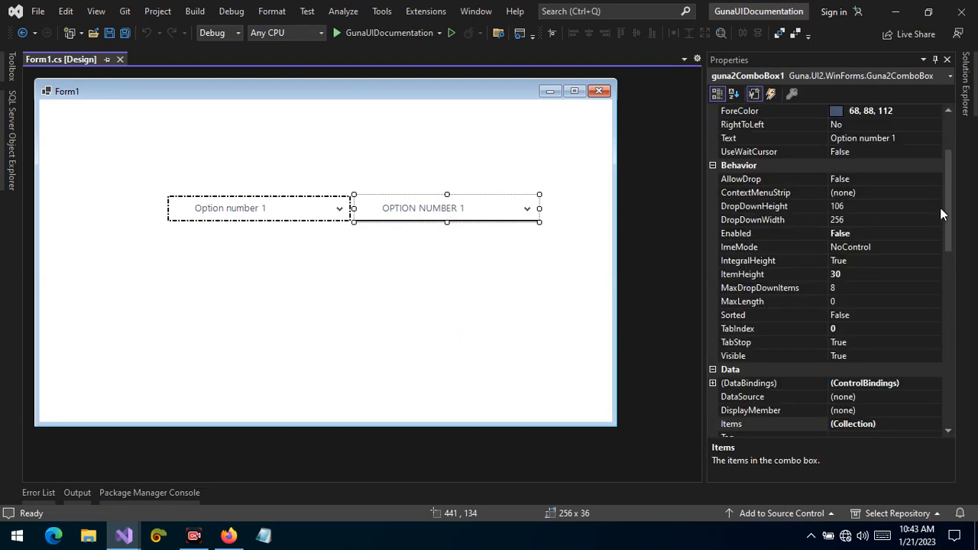
{"action": "left_click_drag", "start_coordinate": [947, 194], "coordinate": [958, 339]}
{"action": "scroll", "coordinate": [871, 324], "scroll_direction": "down", "scroll_amount": 5}
{"action": "left_click", "coordinate": [330, 215]}
{"action": "left_click_drag", "start_coordinate": [947, 308], "coordinate": [961, 390]}
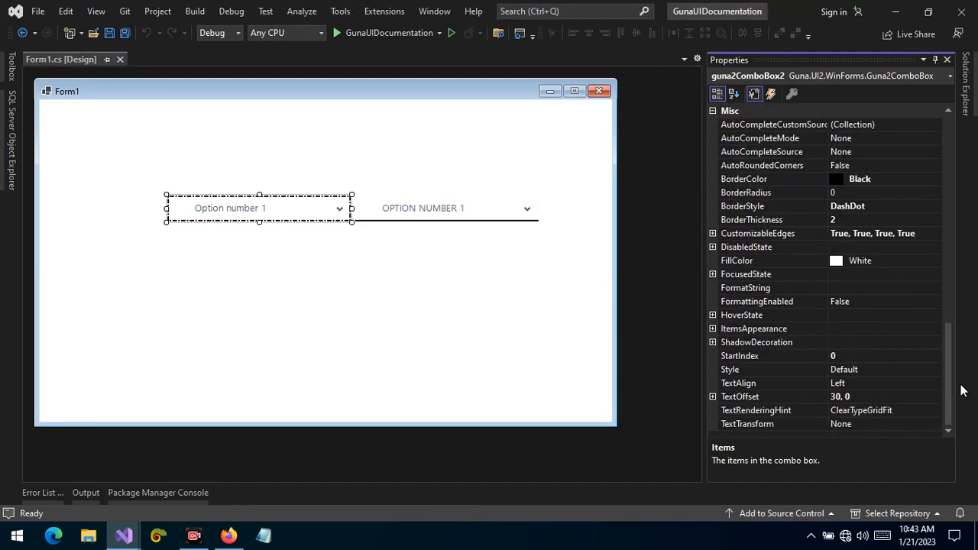
{"action": "left_click", "coordinate": [854, 167]}
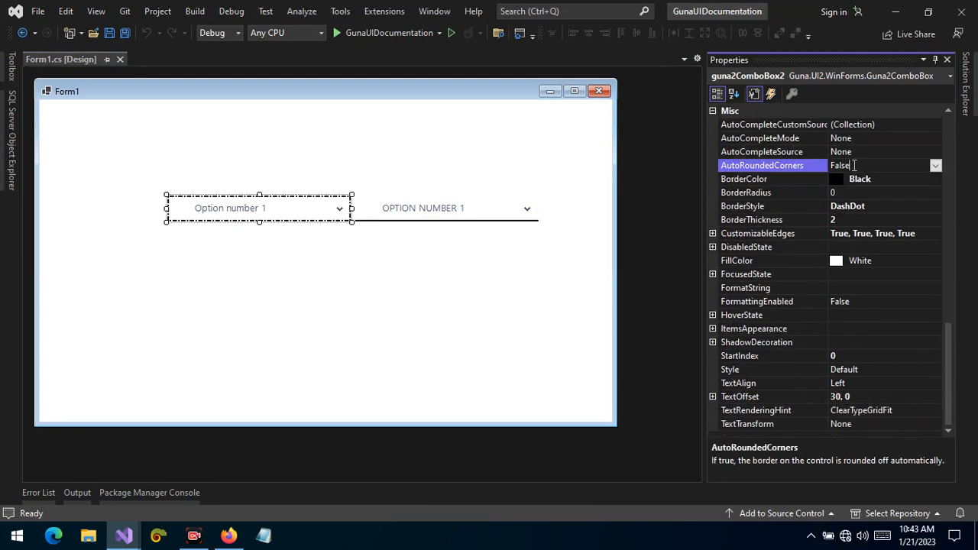
{"action": "double_click", "coordinate": [854, 165]}
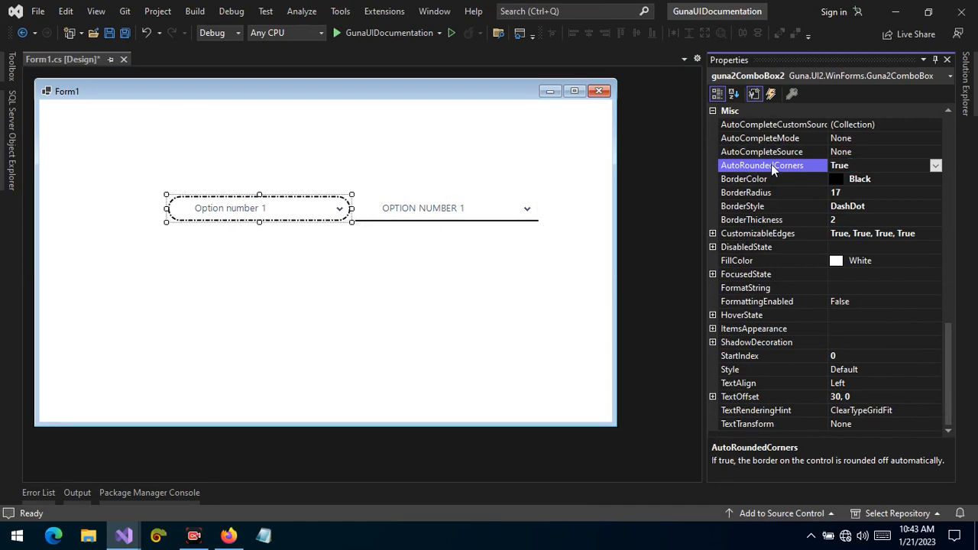
Set the left combo box's BorderRadius to 4
{"action": "left_click", "coordinate": [843, 192]}
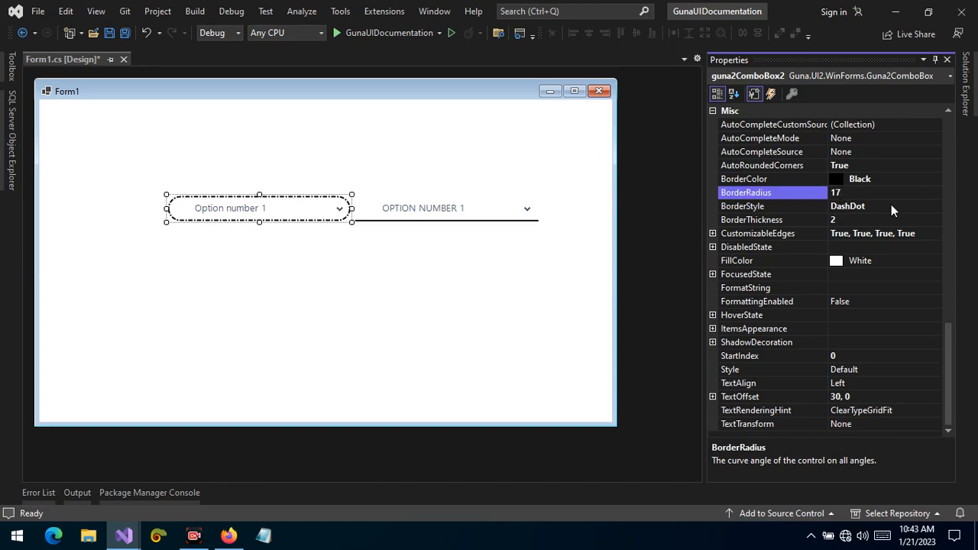
{"action": "left_click_drag", "start_coordinate": [844, 193], "coordinate": [825, 200]}
{"action": "type", "text": "4"}
{"action": "key", "text": "Return"}
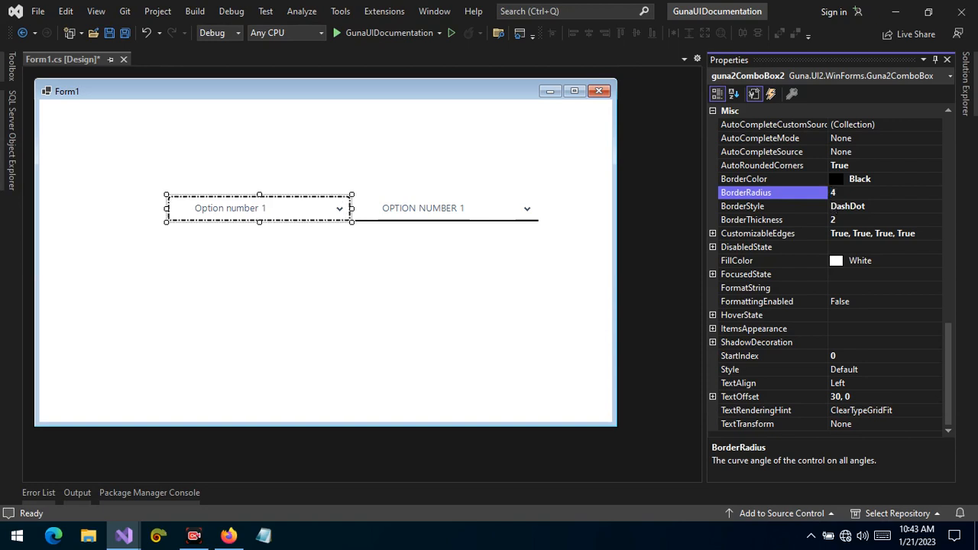
Compare the two combo boxes on the form by selecting the form and each combo box in turn
{"action": "left_click", "coordinate": [233, 238]}
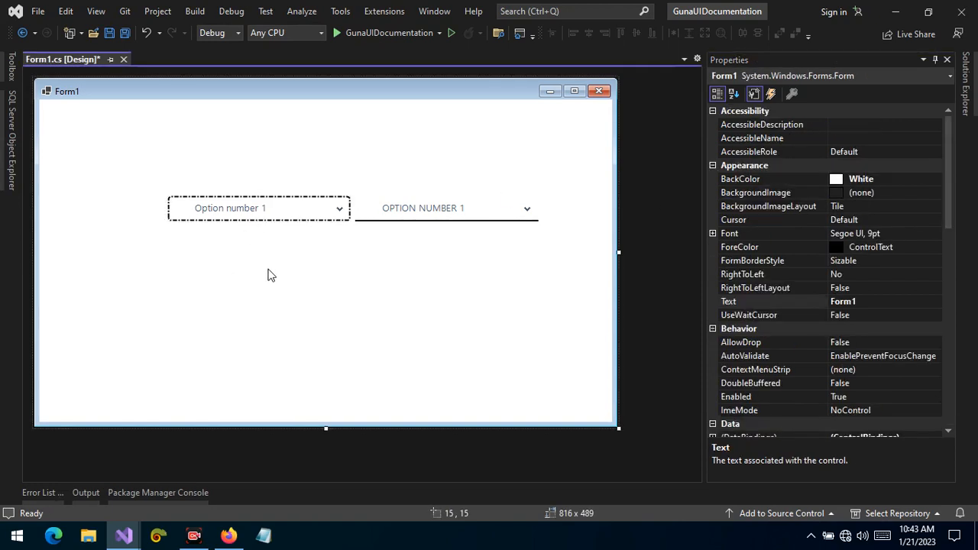
{"action": "left_click", "coordinate": [226, 204]}
{"action": "left_click", "coordinate": [448, 202]}
{"action": "left_click", "coordinate": [454, 320]}
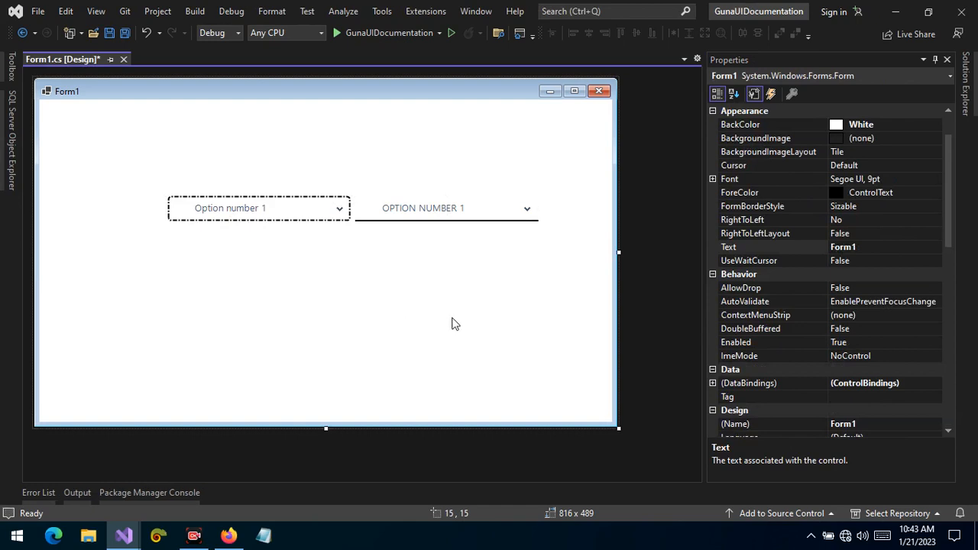
{"action": "left_click", "coordinate": [298, 207]}
{"action": "left_click_drag", "start_coordinate": [957, 192], "coordinate": [963, 405]}
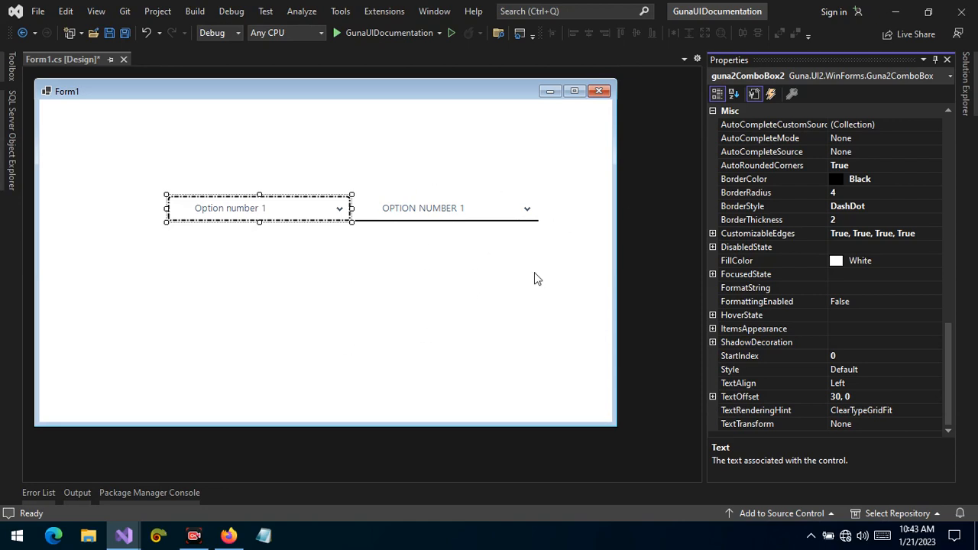
{"action": "left_click", "coordinate": [810, 535]}
{"action": "right_click", "coordinate": [838, 480]}
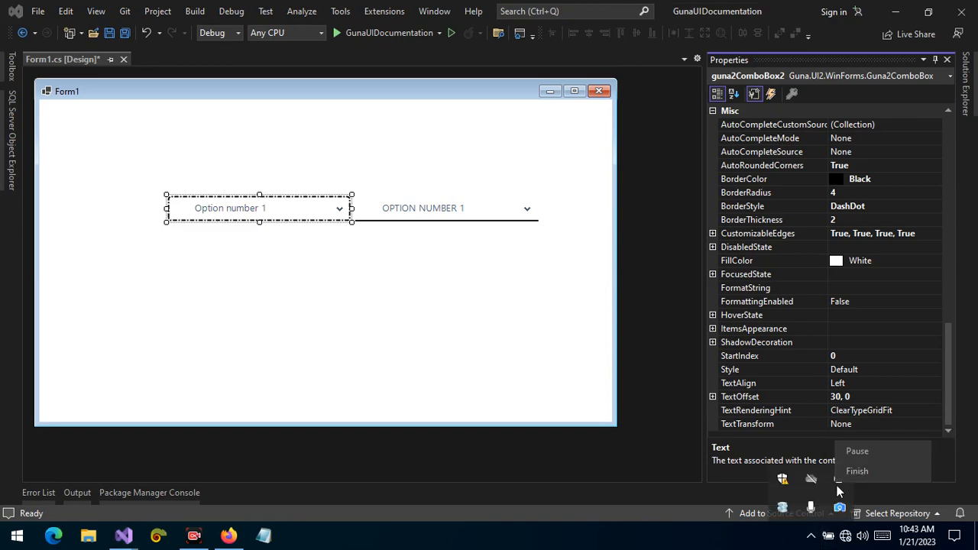